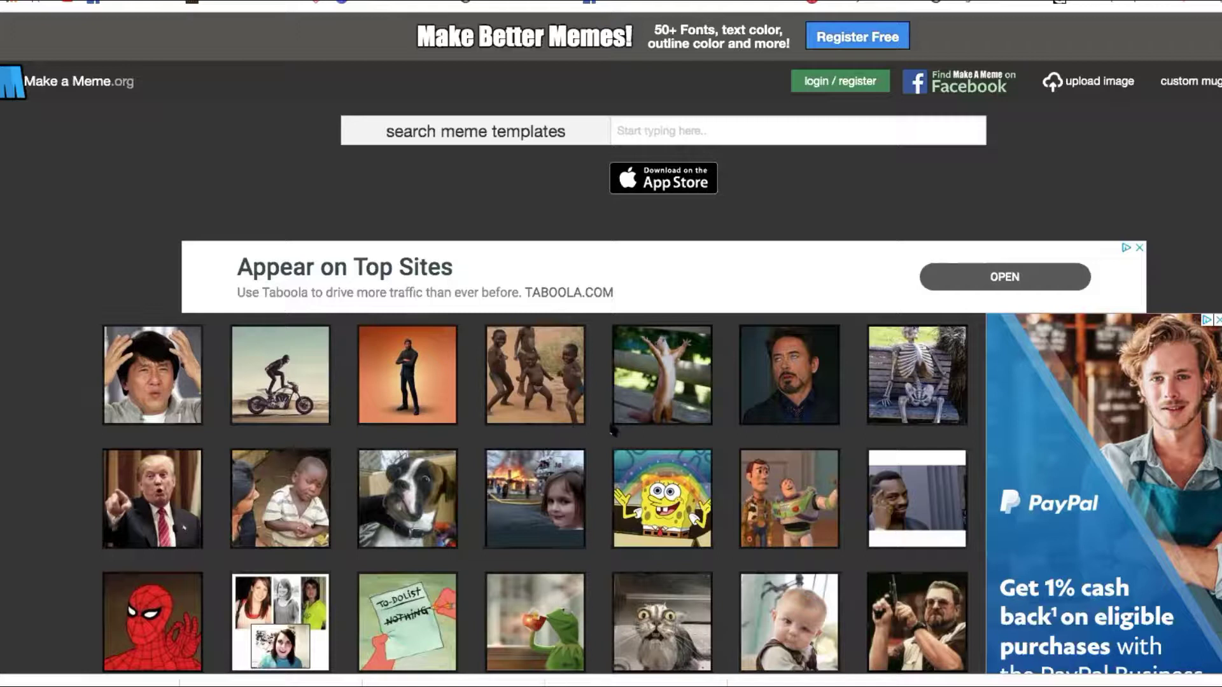
Browse the template gallery and pick the Internet Grandma (old woman at a laptop) template.
scroll(613, 506, down, 4)
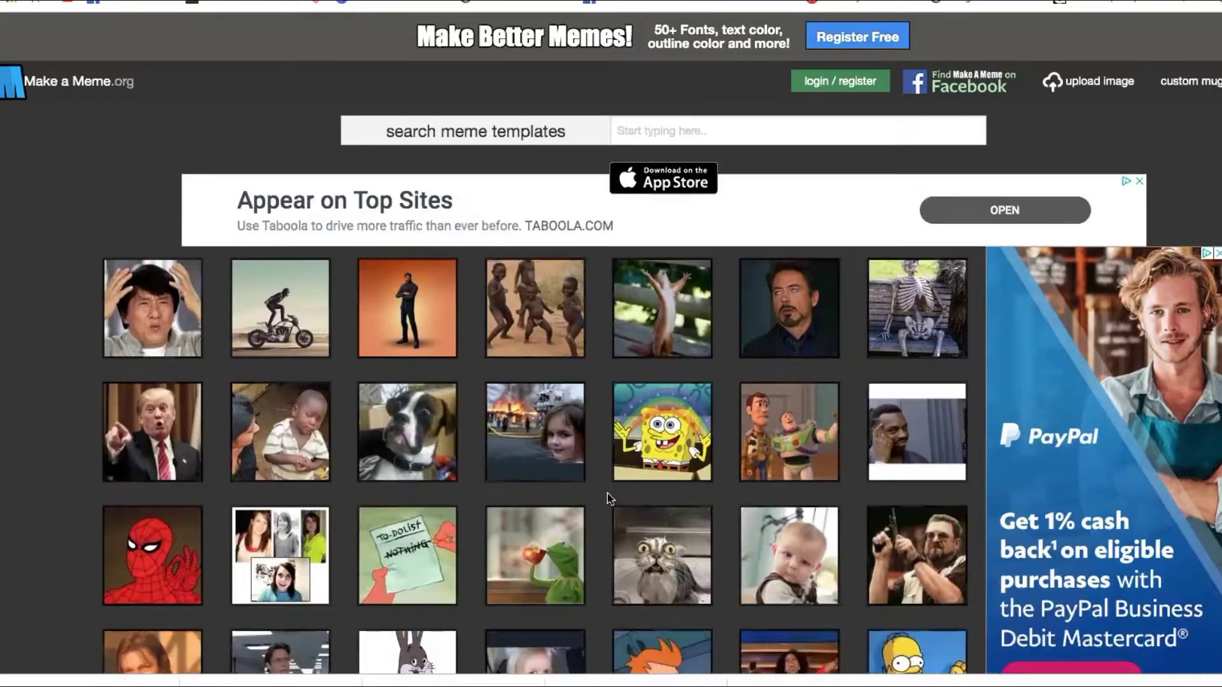
scroll(607, 494, down, 8)
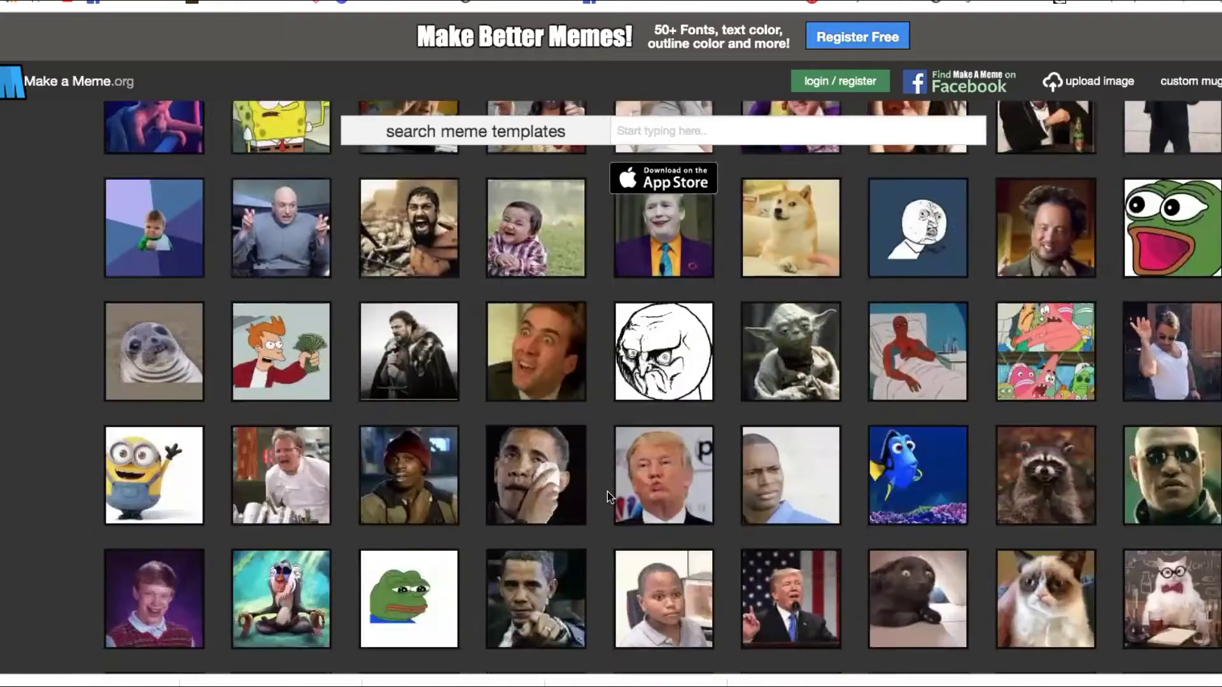
scroll(609, 497, up, 7)
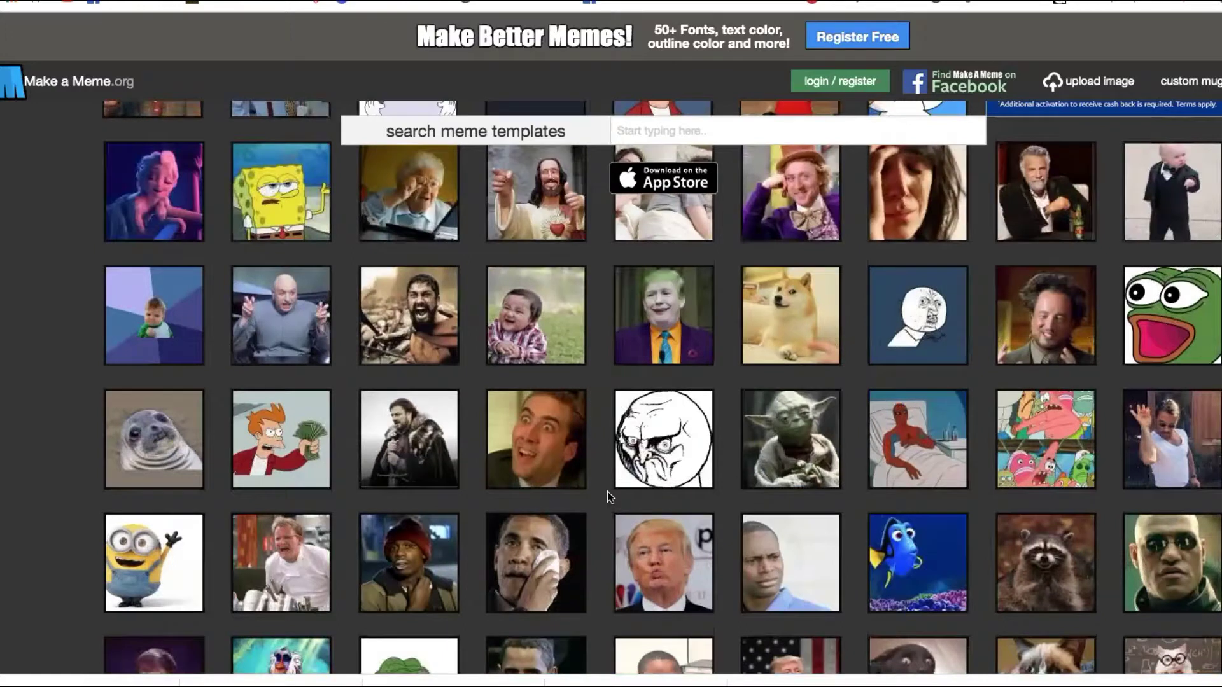
scroll(606, 494, up, 2)
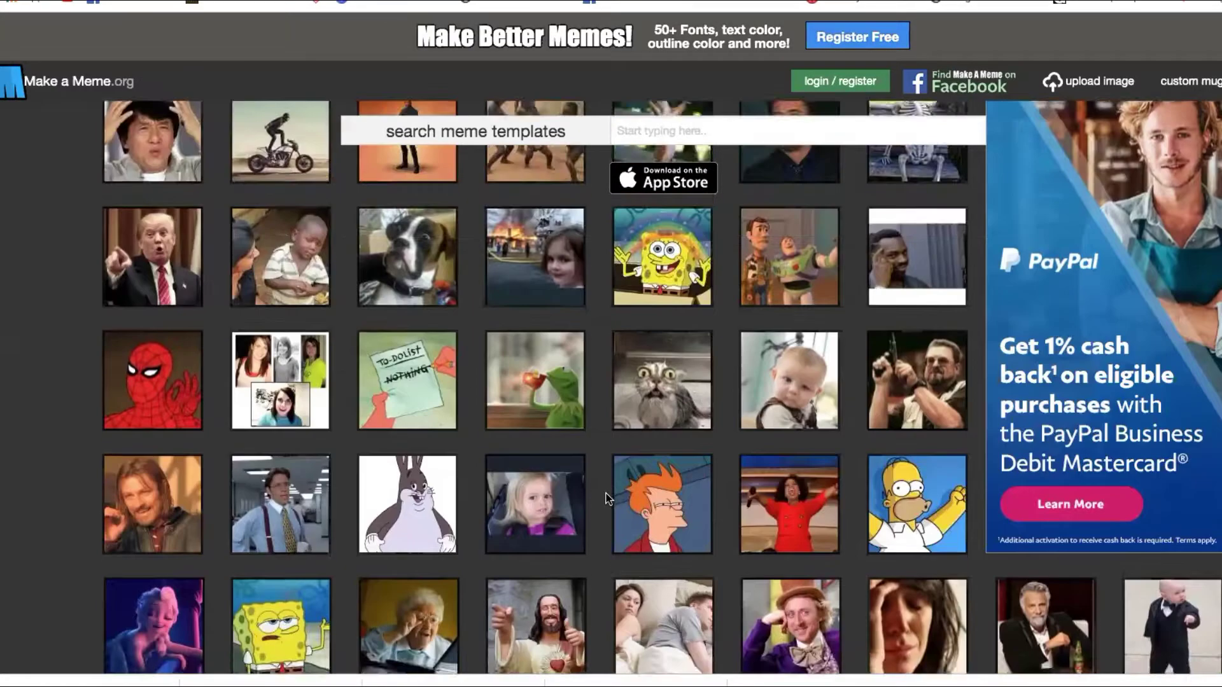
scroll(606, 494, up, 1)
scroll(606, 493, up, 1)
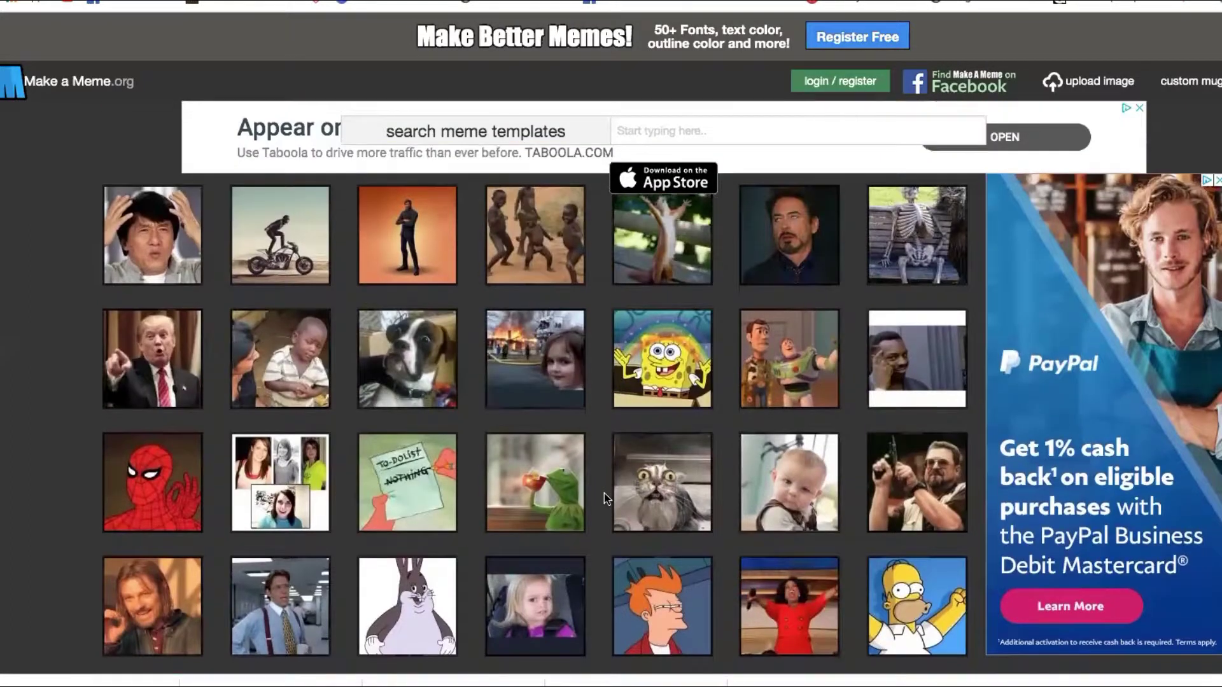
scroll(539, 490, down, 3)
scroll(505, 493, down, 3)
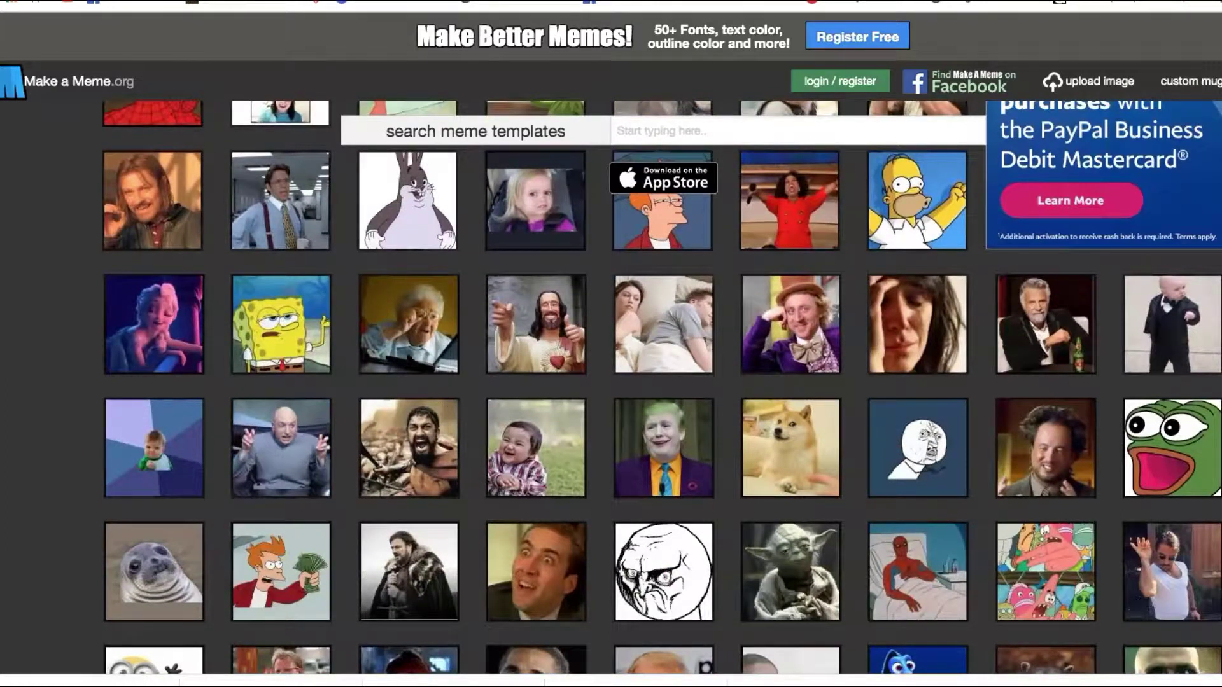
click(412, 330)
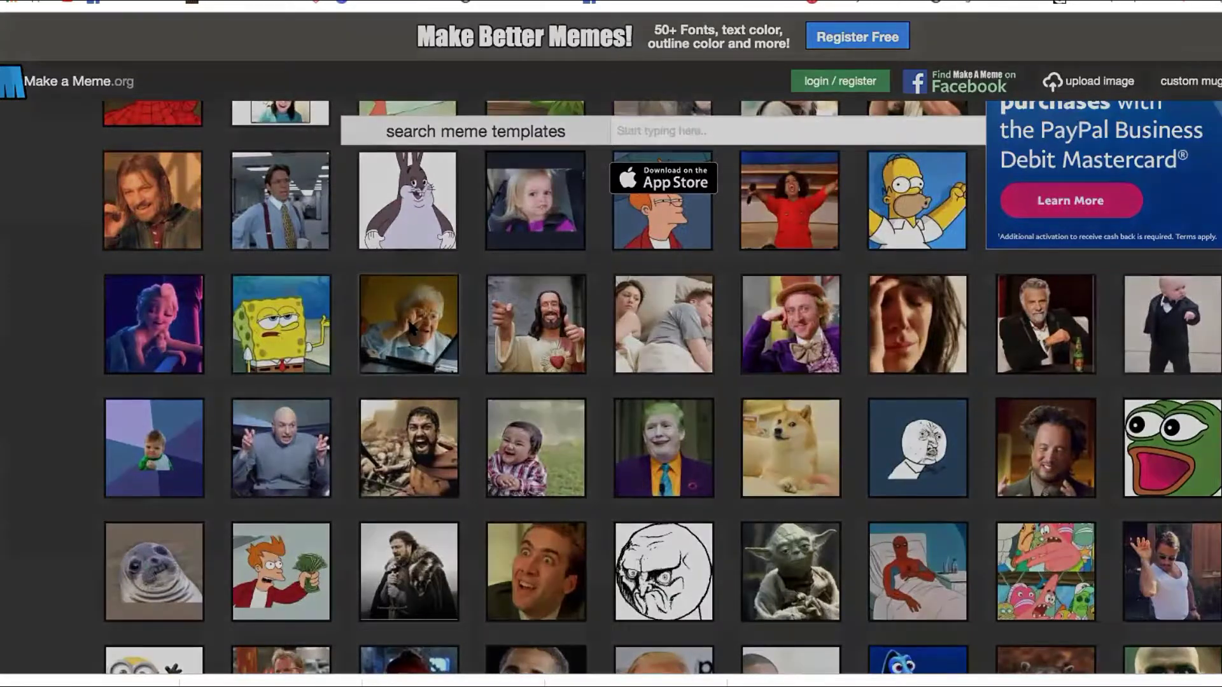
Draft a top caption 'I Can See You Liked My page', then clear it.
click(708, 168)
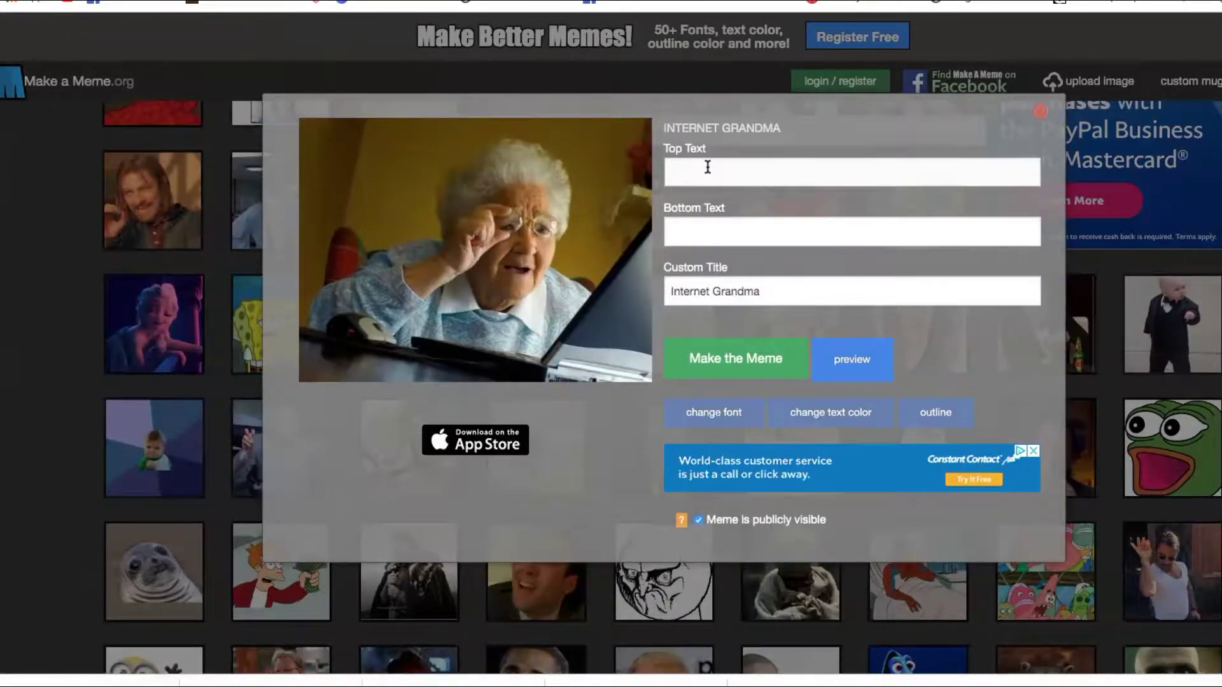
text(I)
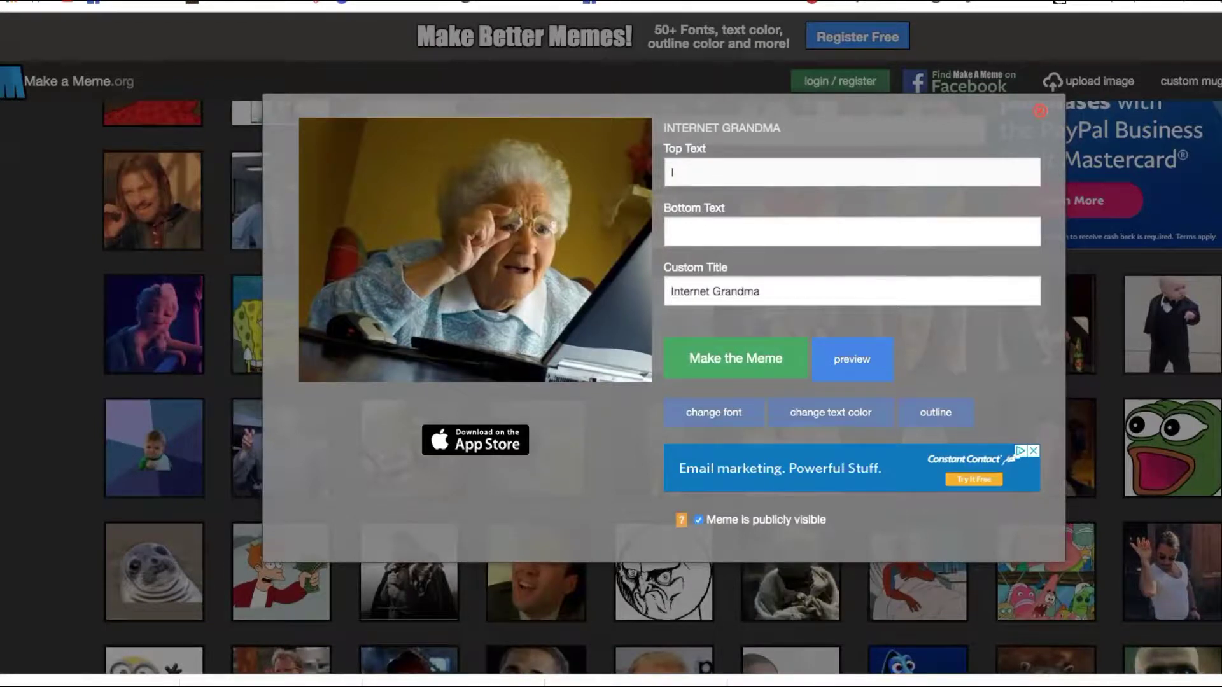
text(Who Lik)
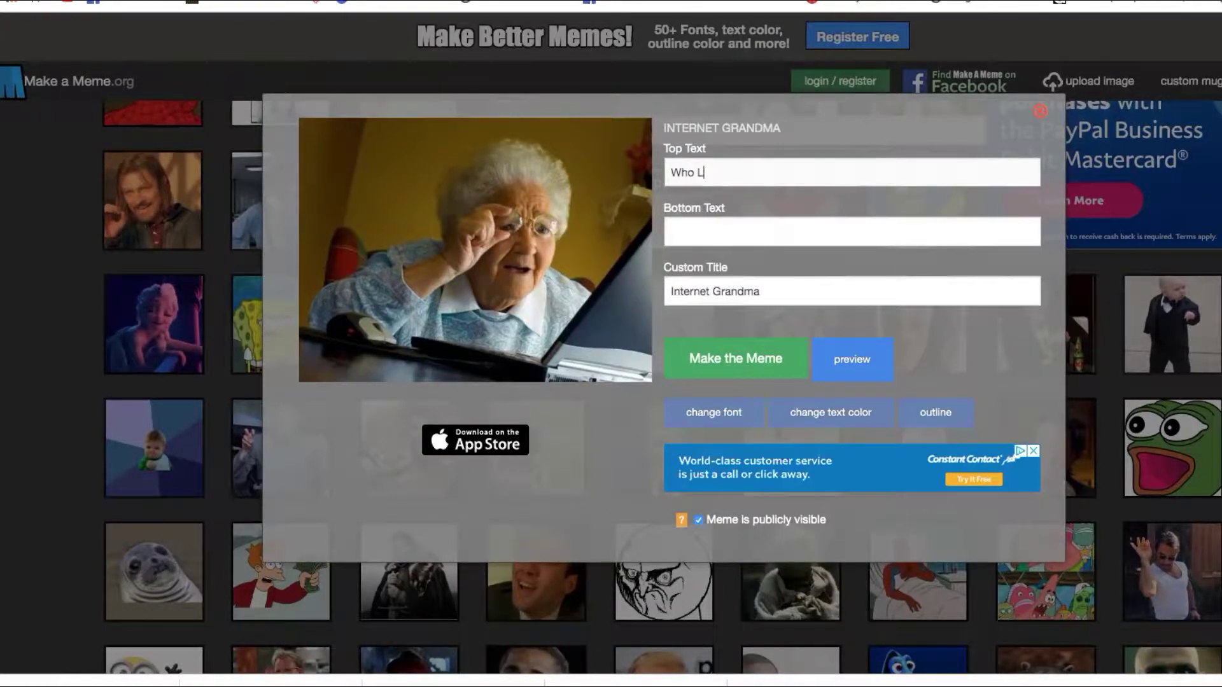
key(BackSpace)
key(BackSpace)
key(BackSpace)
key(BackSpace)
key(BackSpace)
key(BackSpace)
key(BackSpace)
text(I can See)
key(BackSpace)
key(BackSpace)
key(BackSpace)
key(BackSpace)
key(BackSpace)
key(BackSpace)
key(BackSpace)
key(BackSpace)
text(Can See Y)
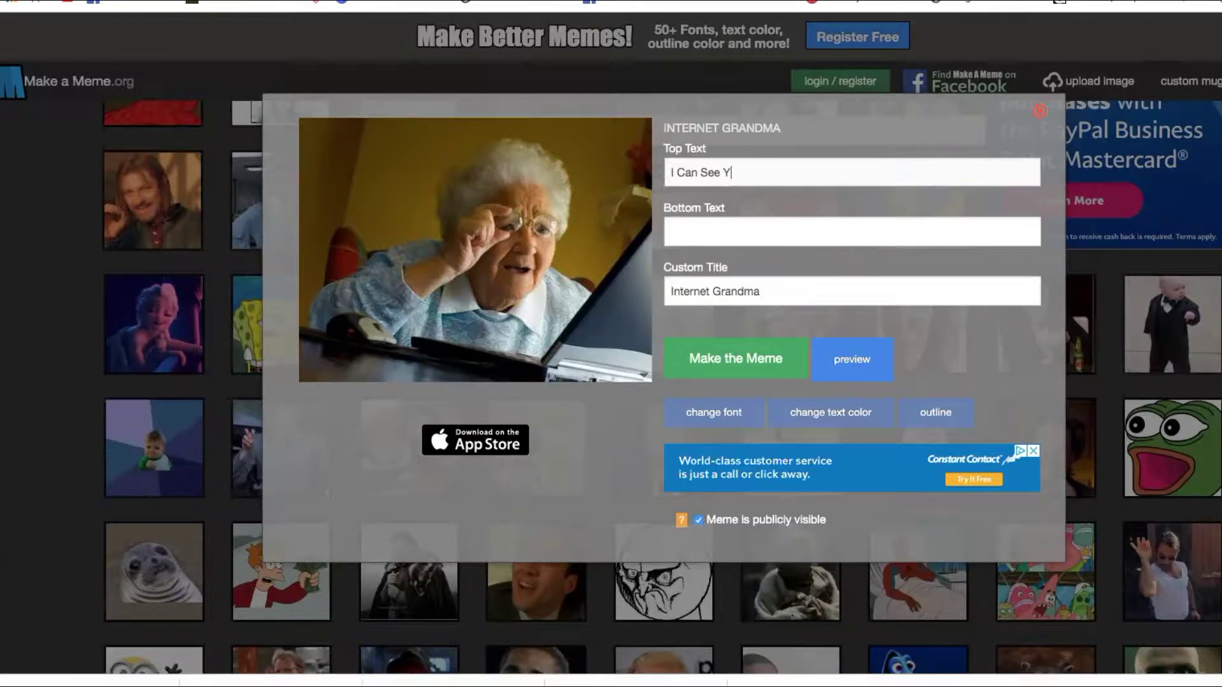
text(ou Liked My page)
key(BackSpace)
key(BackSpace)
key(BackSpace)
key(BackSpace)
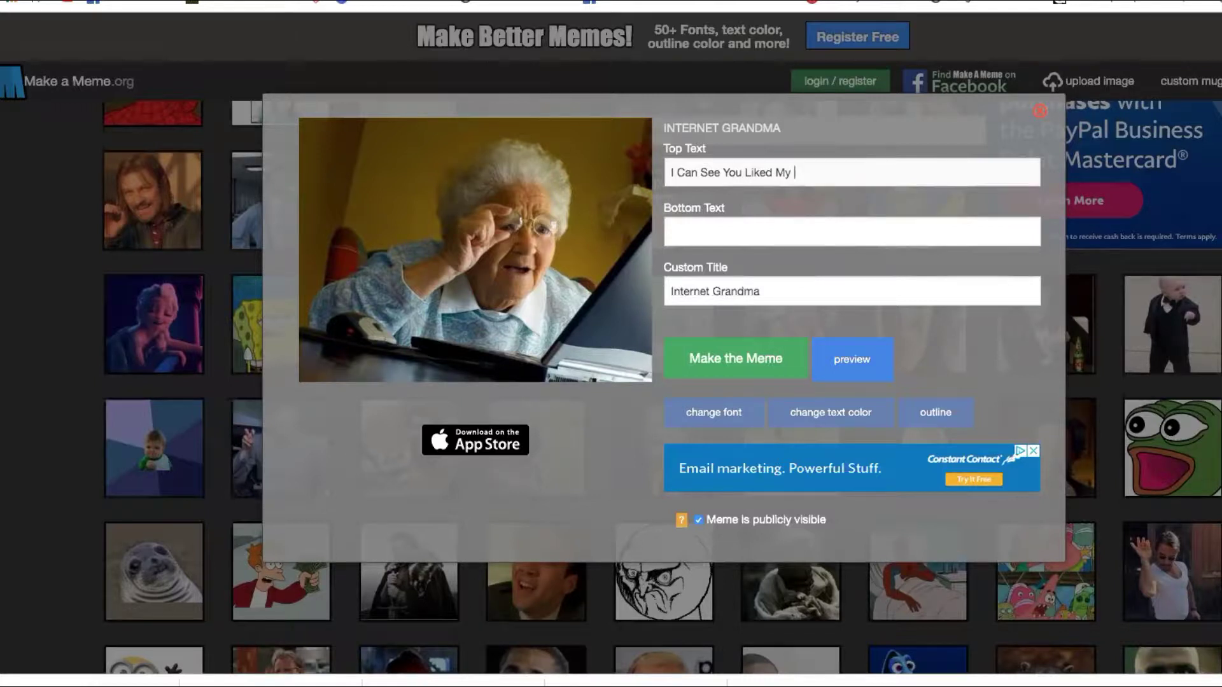
key(BackSpace)
key(BackSpace)
key(BackSpace)
key(BackSpace)
key(BackSpace)
key(BackSpace)
key(BackSpace)
key(BackSpace)
key(BackSpace)
key(BackSpace)
key(BackSpace)
key(BackSpace)
key(BackSpace)
key(BackSpace)
key(BackSpace)
key(BackSpace)
key(BackSpace)
key(BackSpace)
key(BackSpace)
key(BackSpace)
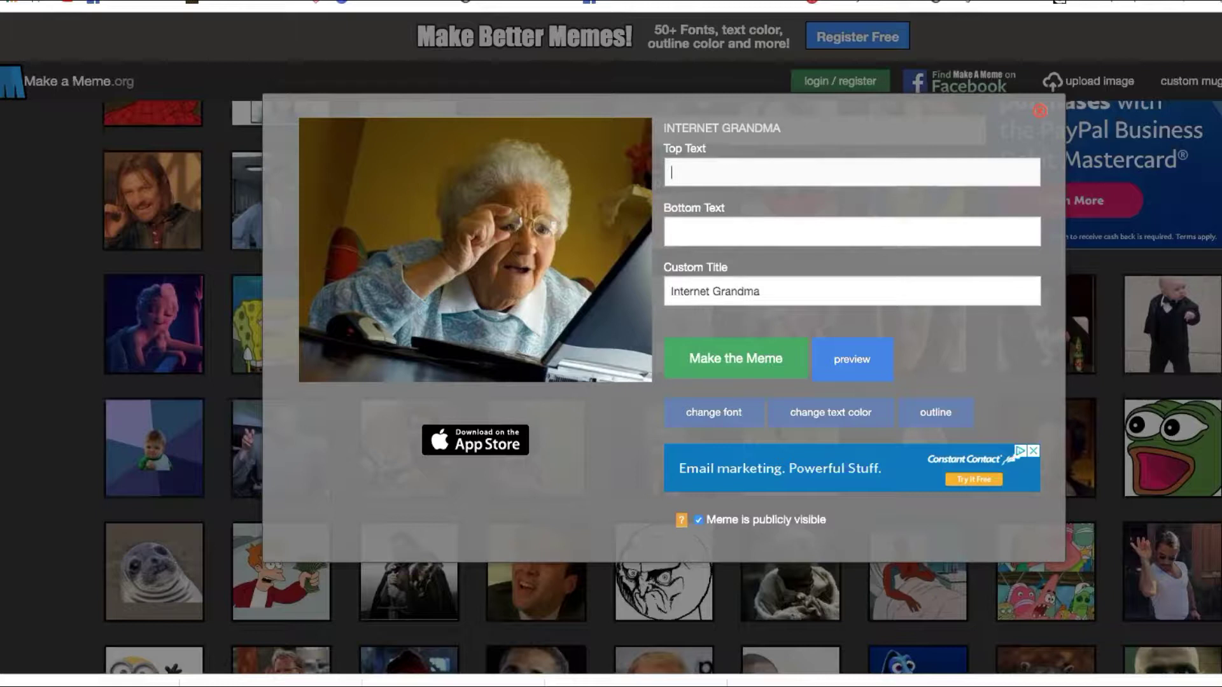
Enter top text 'Who's Sending me a facebook friend request now!' and generate the meme.
text(Who's Sending me Aa facebook frie)
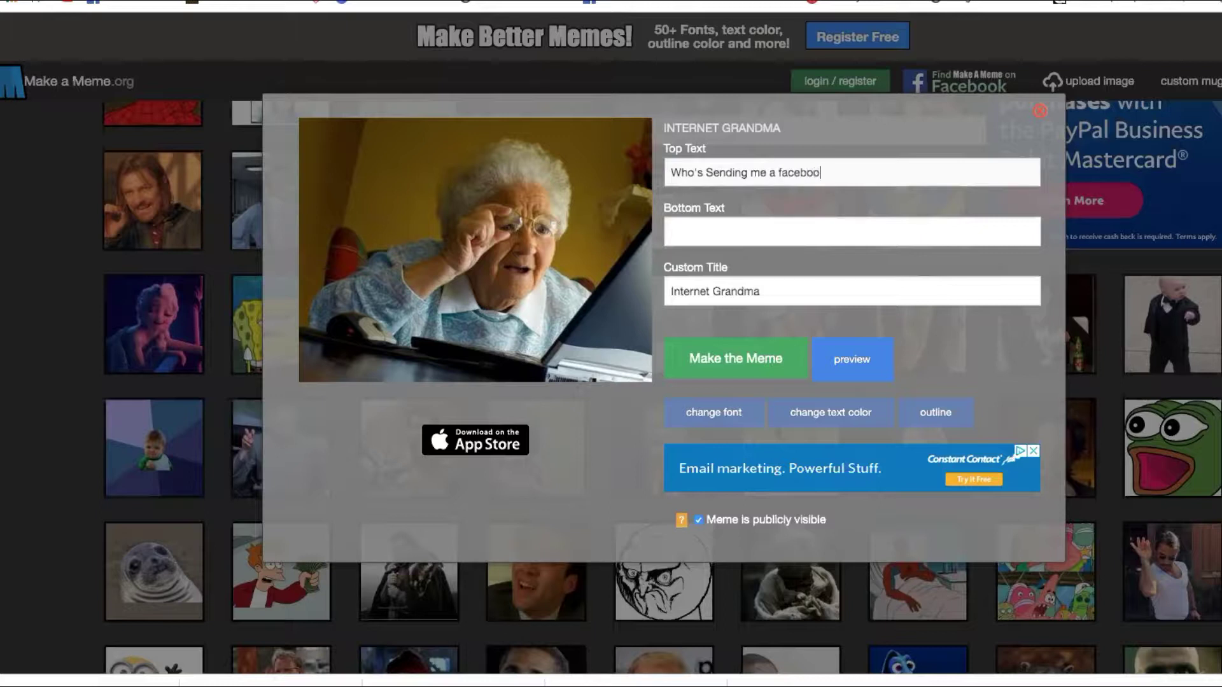
text(nd request now!)
click(751, 359)
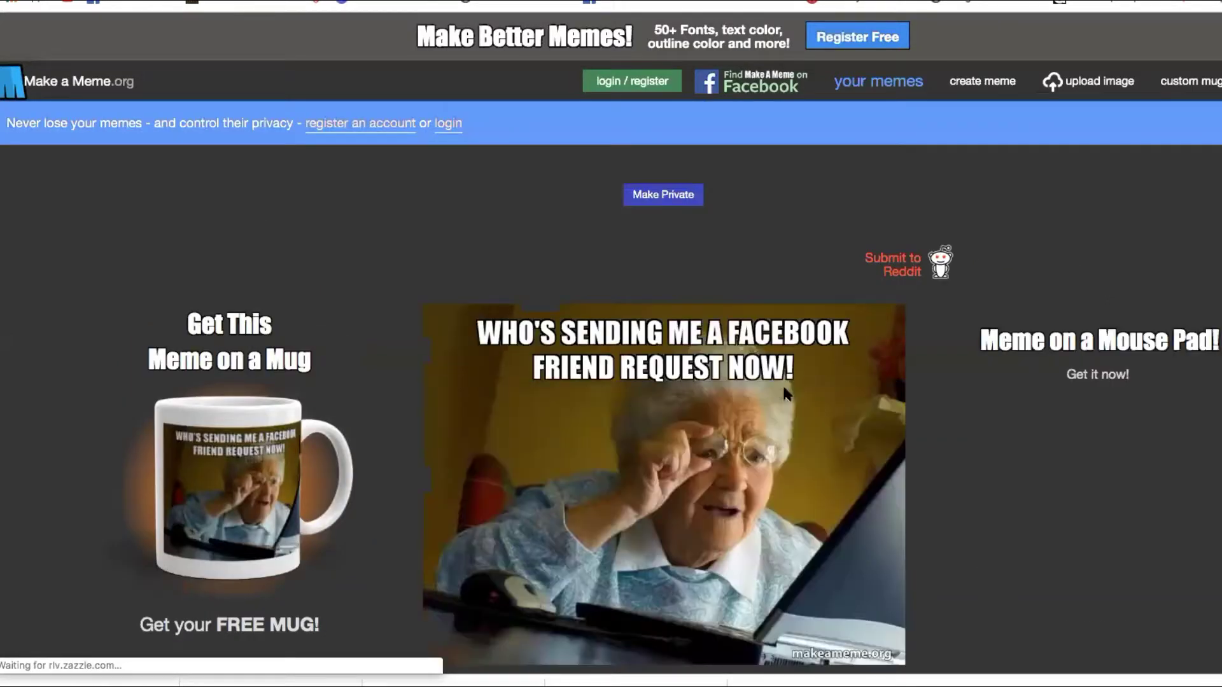
Scroll the Internet Grandma meme page to check the caption, then return to the meme.
scroll(699, 370, down, 3)
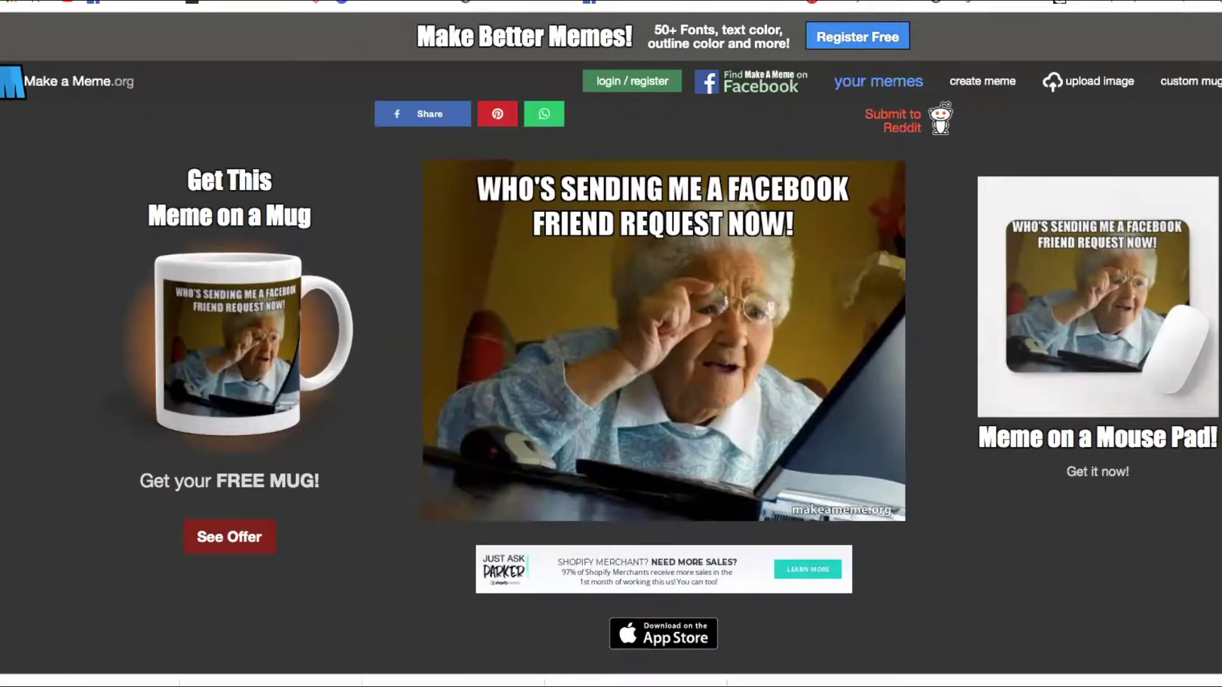
mouse_move(1217, 80)
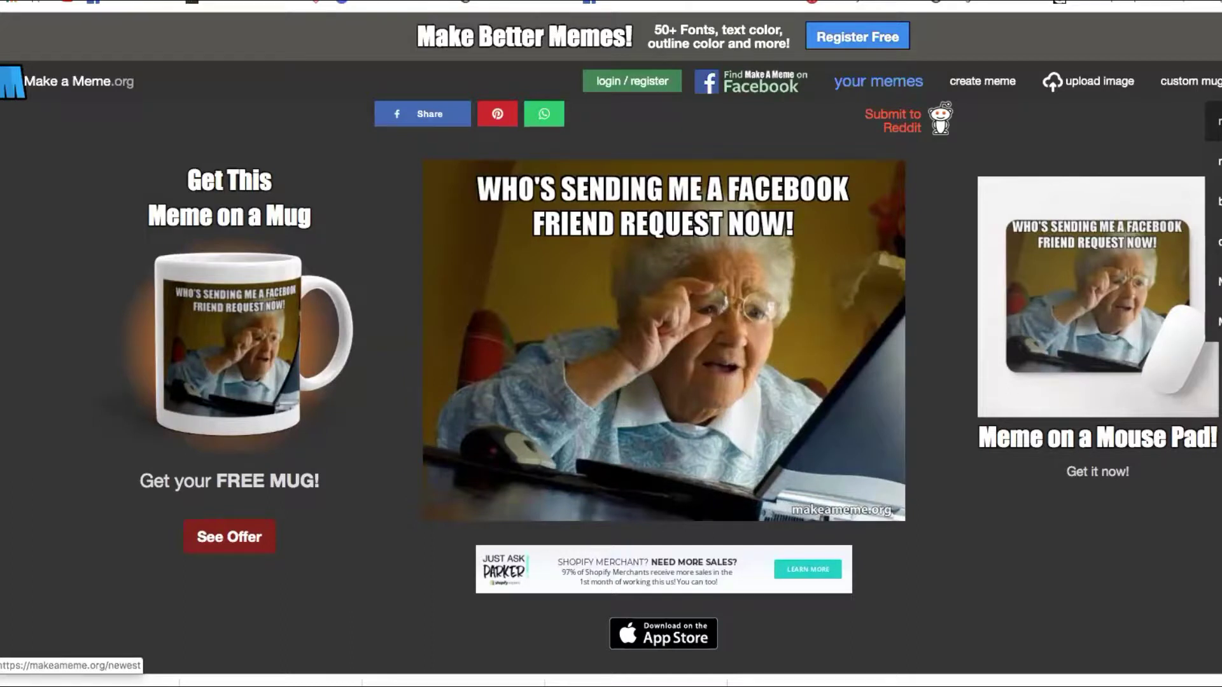
mouse_move(816, 205)
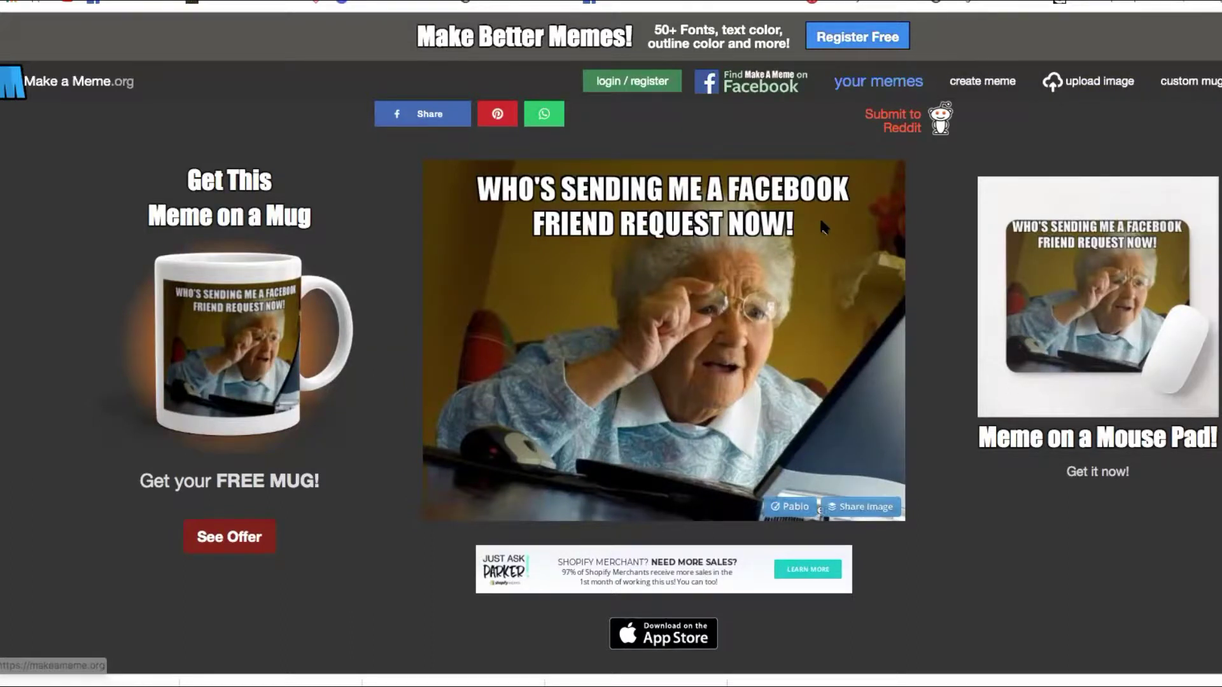
scroll(821, 224, down, 2)
scroll(817, 219, up, 1)
scroll(814, 212, up, 2)
scroll(813, 211, down, 2)
scroll(813, 211, up, 3)
scroll(812, 211, down, 2)
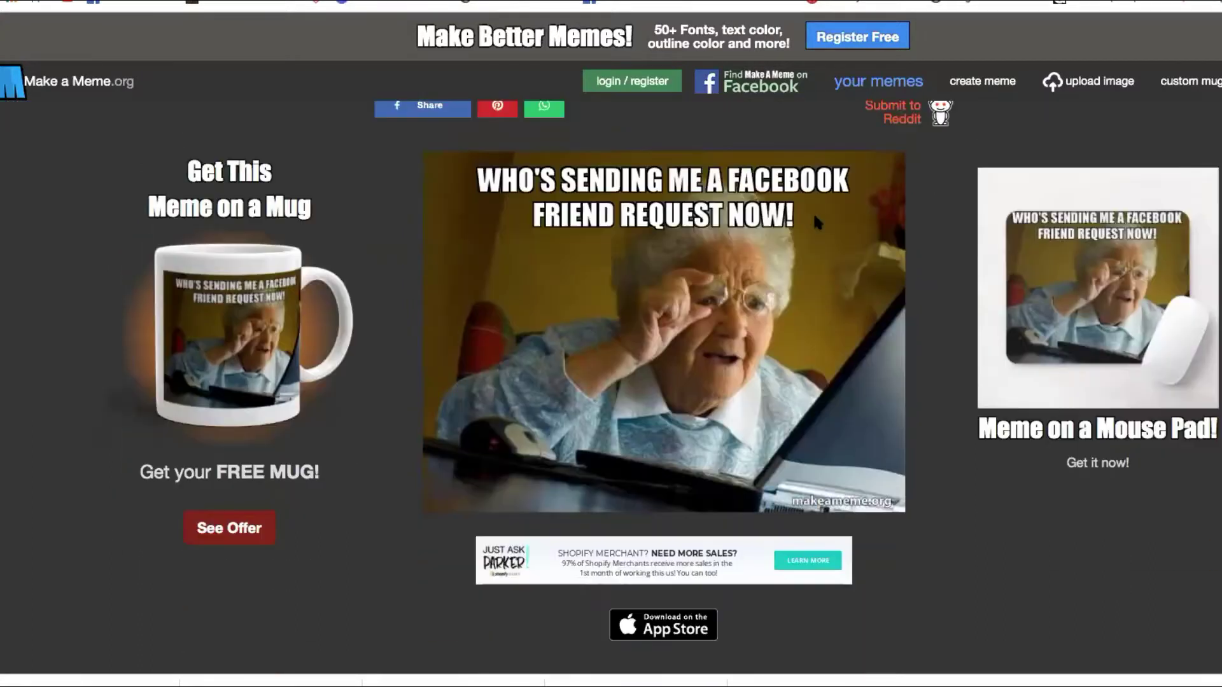
drag(681, 318, 6, 328)
scroll(866, 201, up, 1)
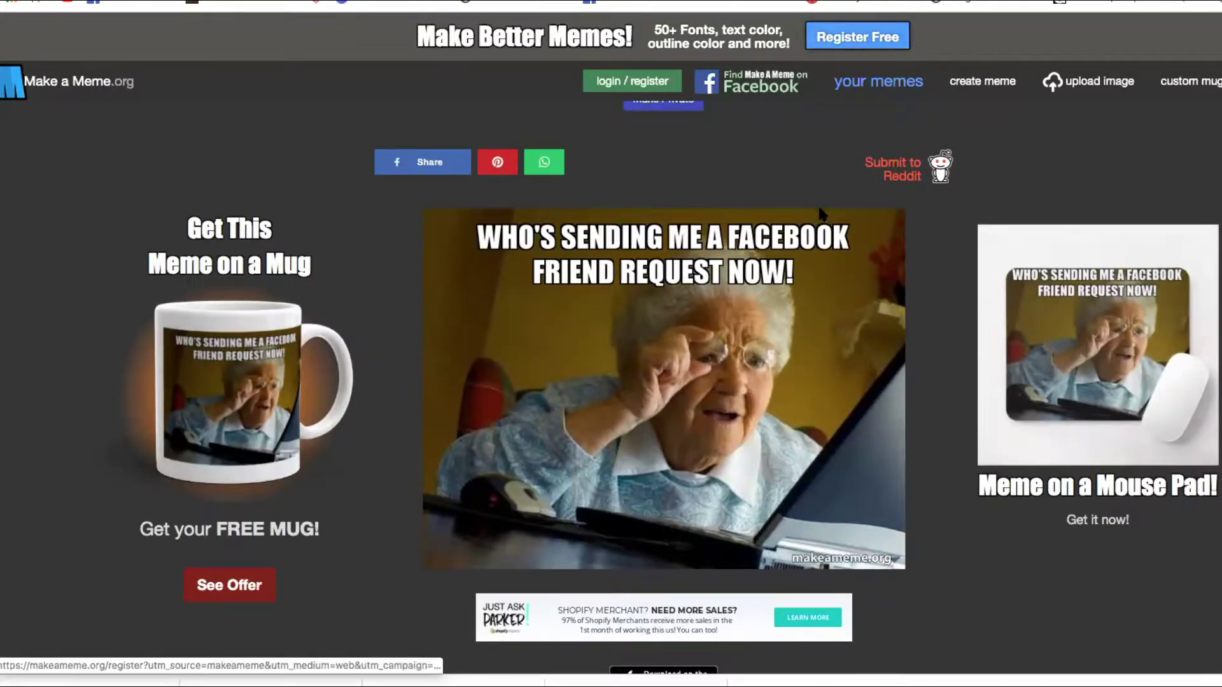
mouse_move(821, 307)
scroll(817, 292, down, 5)
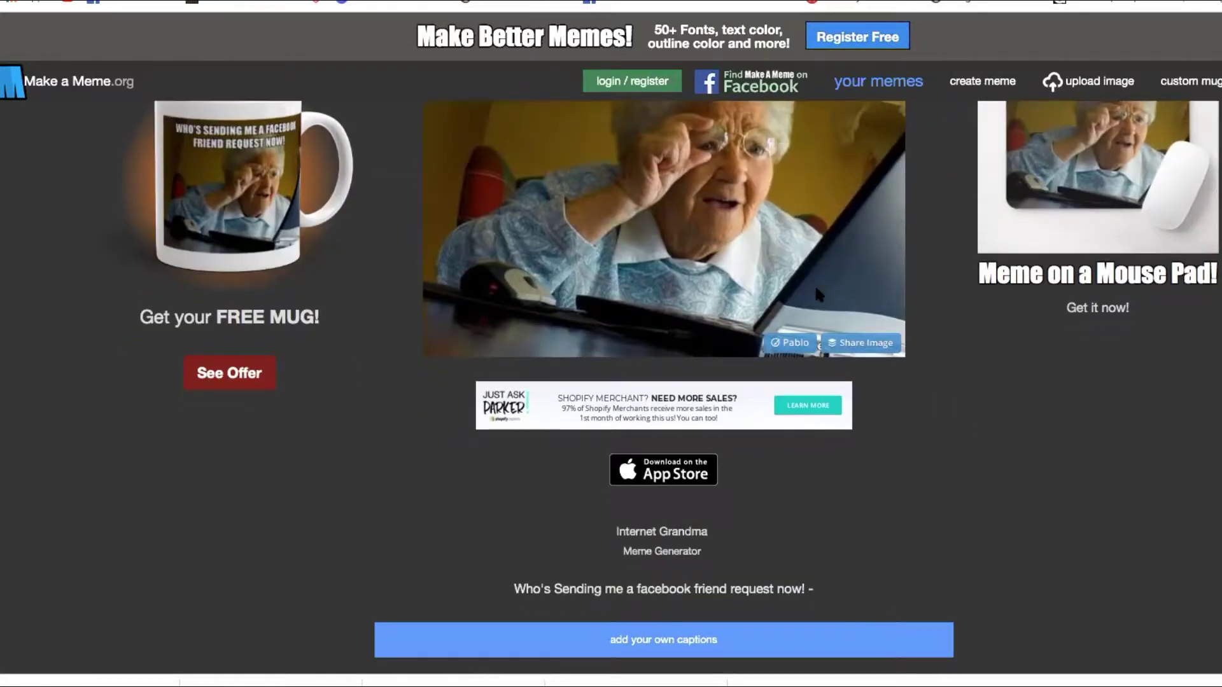
scroll(820, 294, down, 2)
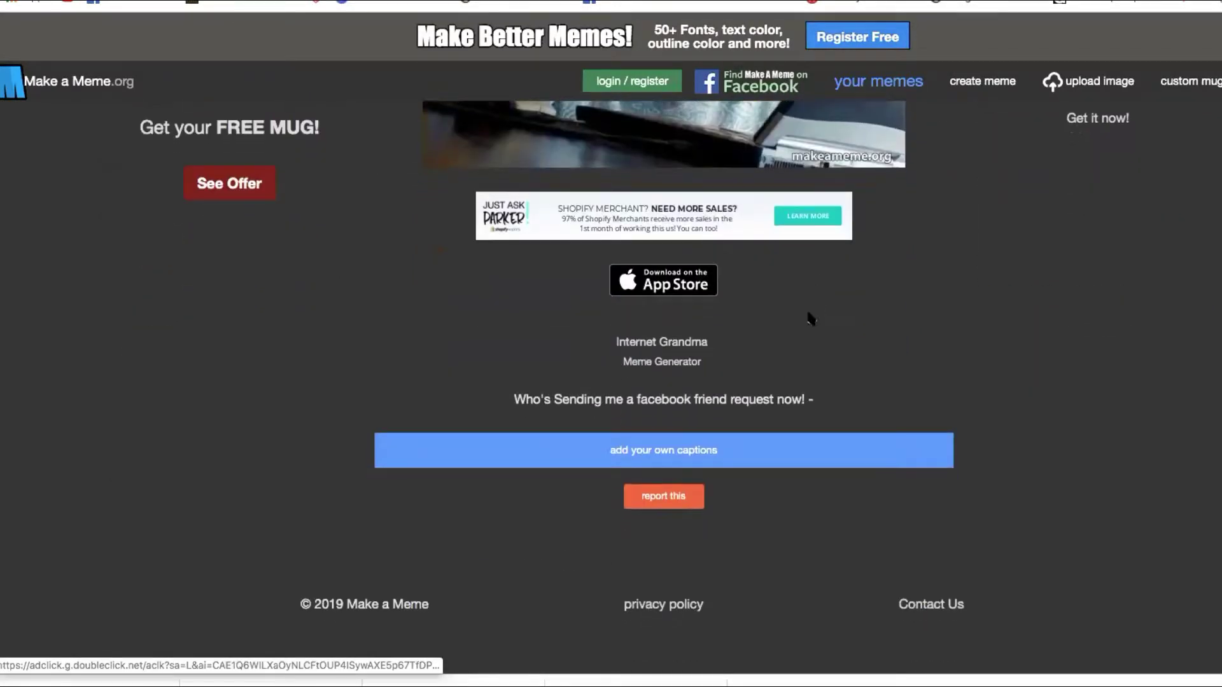
scroll(810, 318, up, 7)
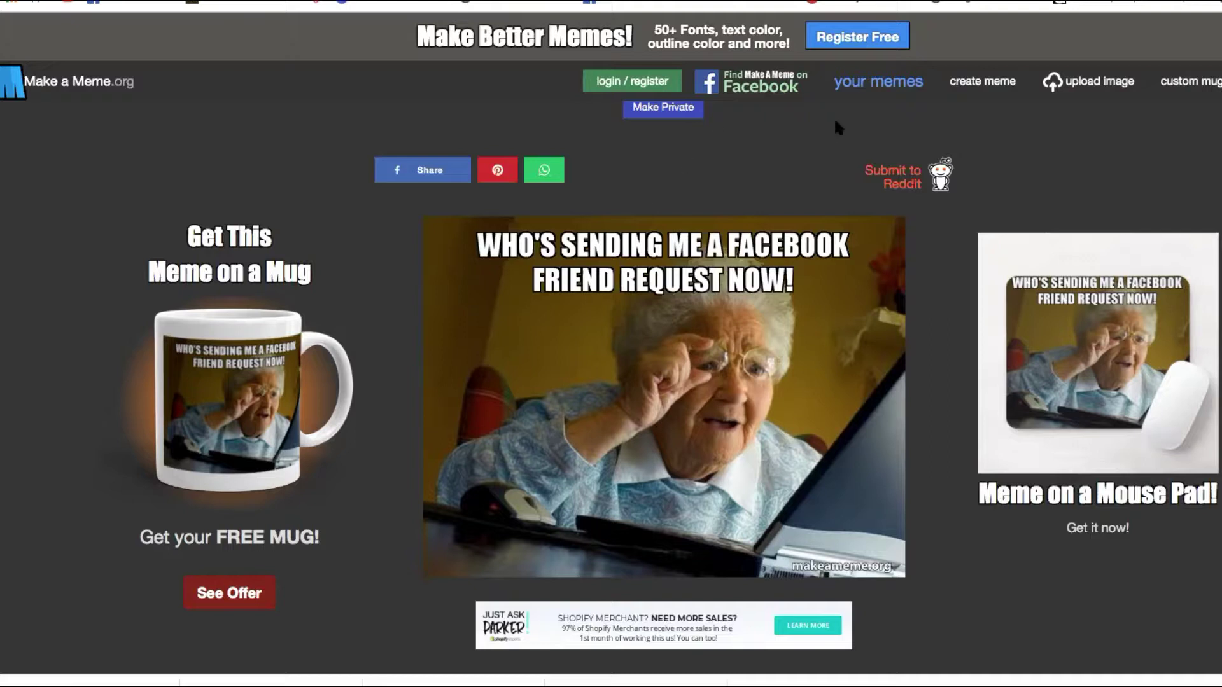
Start a meme from your own image and preview photos in the Downloads folder.
click(1088, 87)
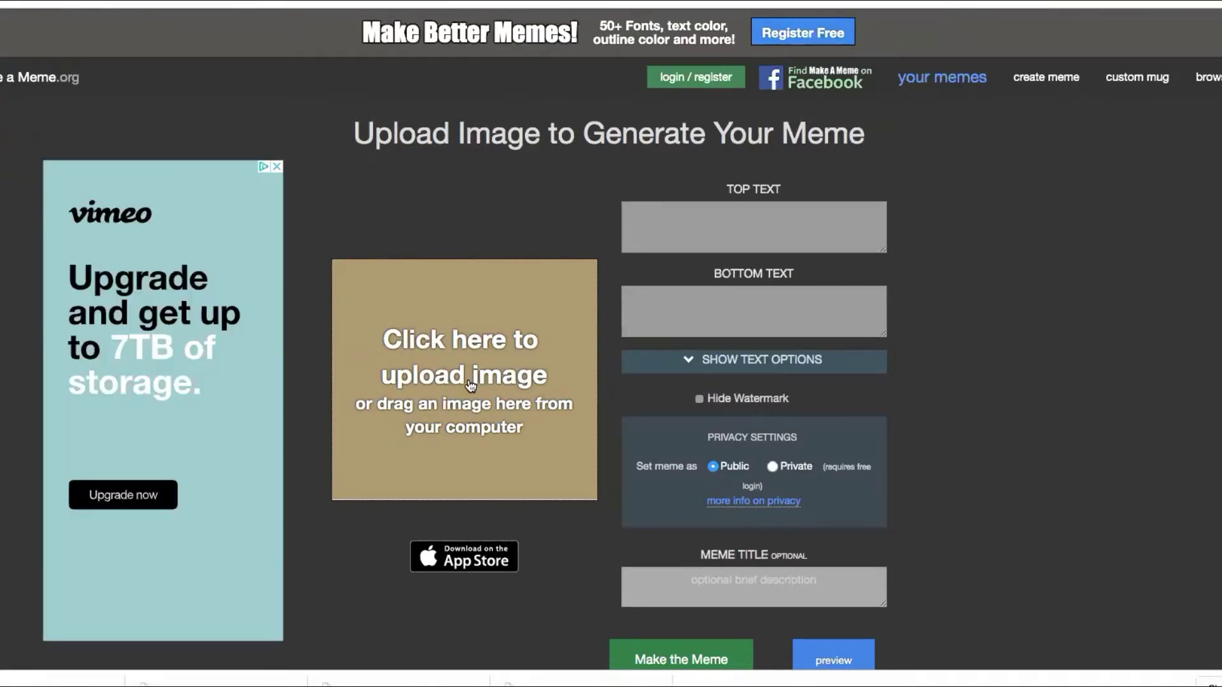
click(470, 384)
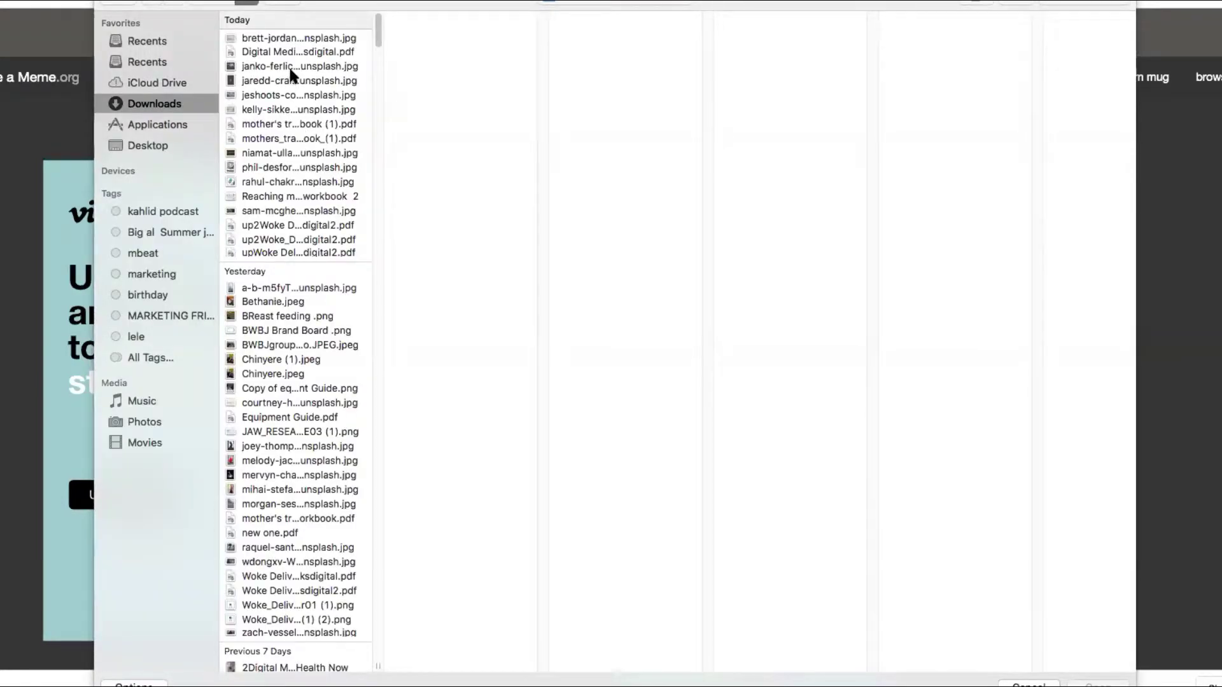
click(292, 70)
click(292, 81)
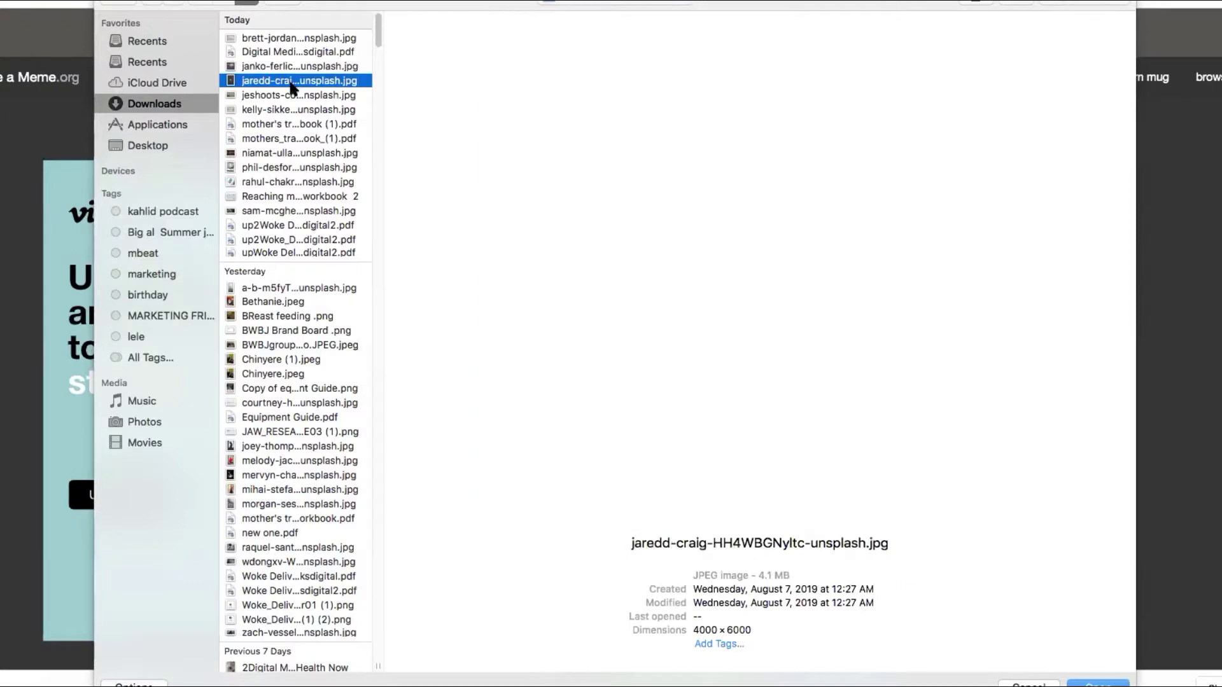
click(291, 95)
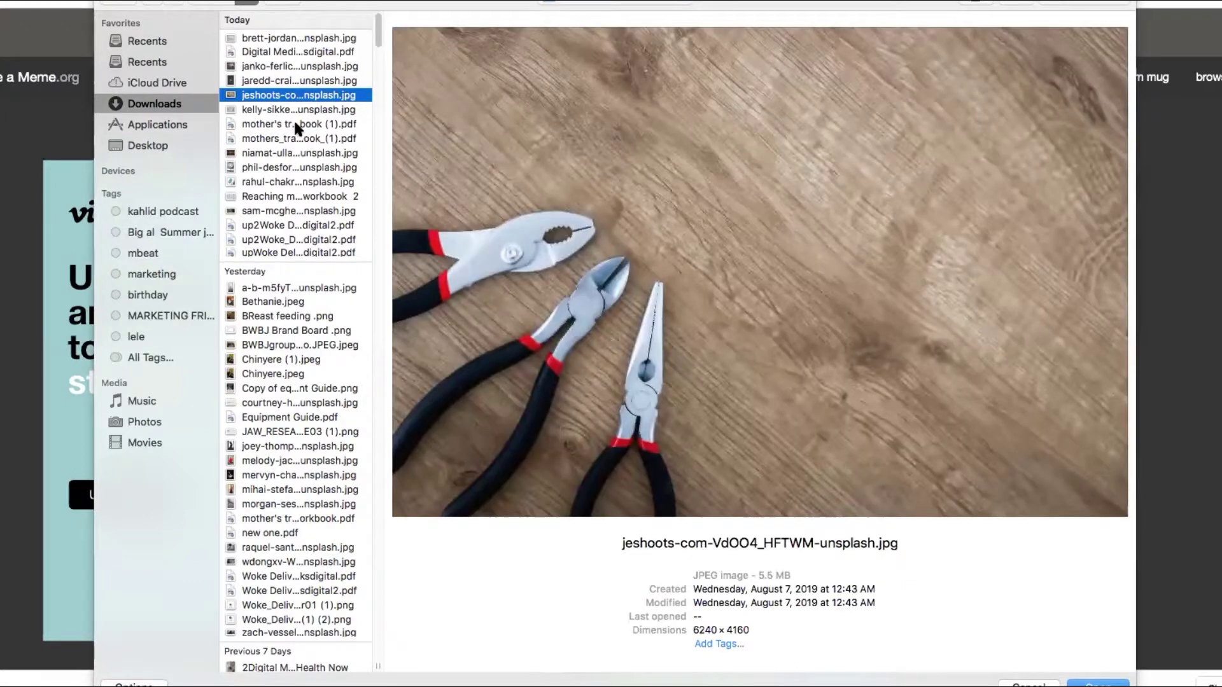
click(289, 154)
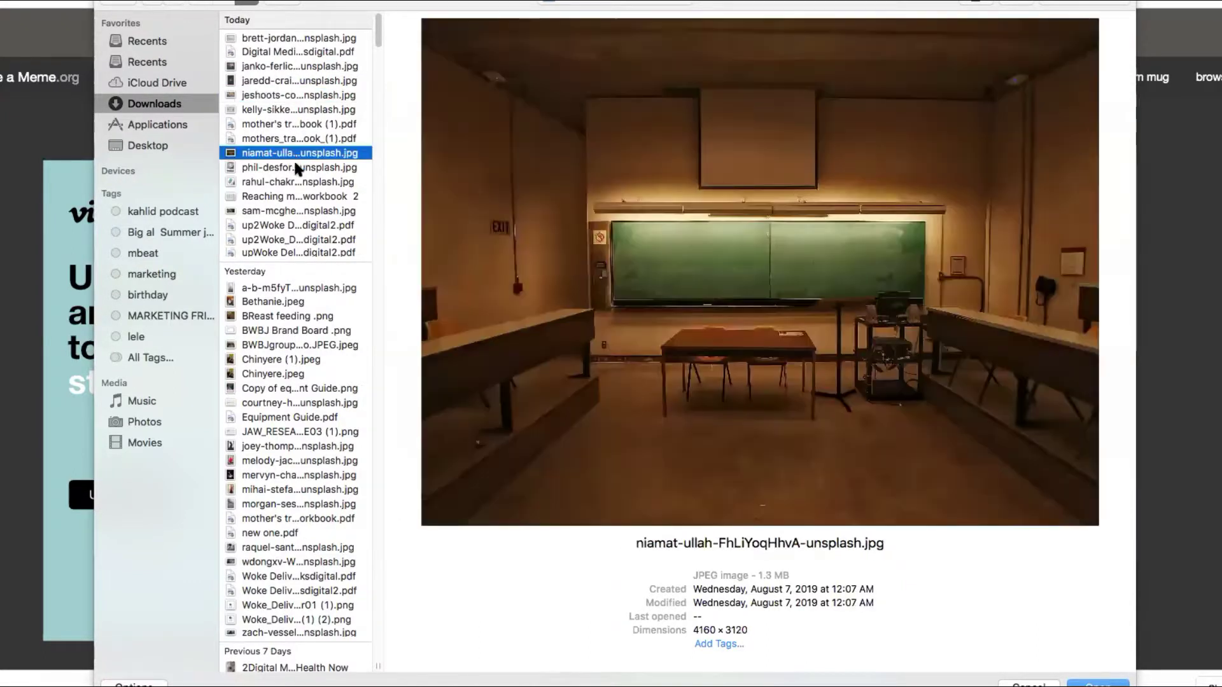
click(296, 167)
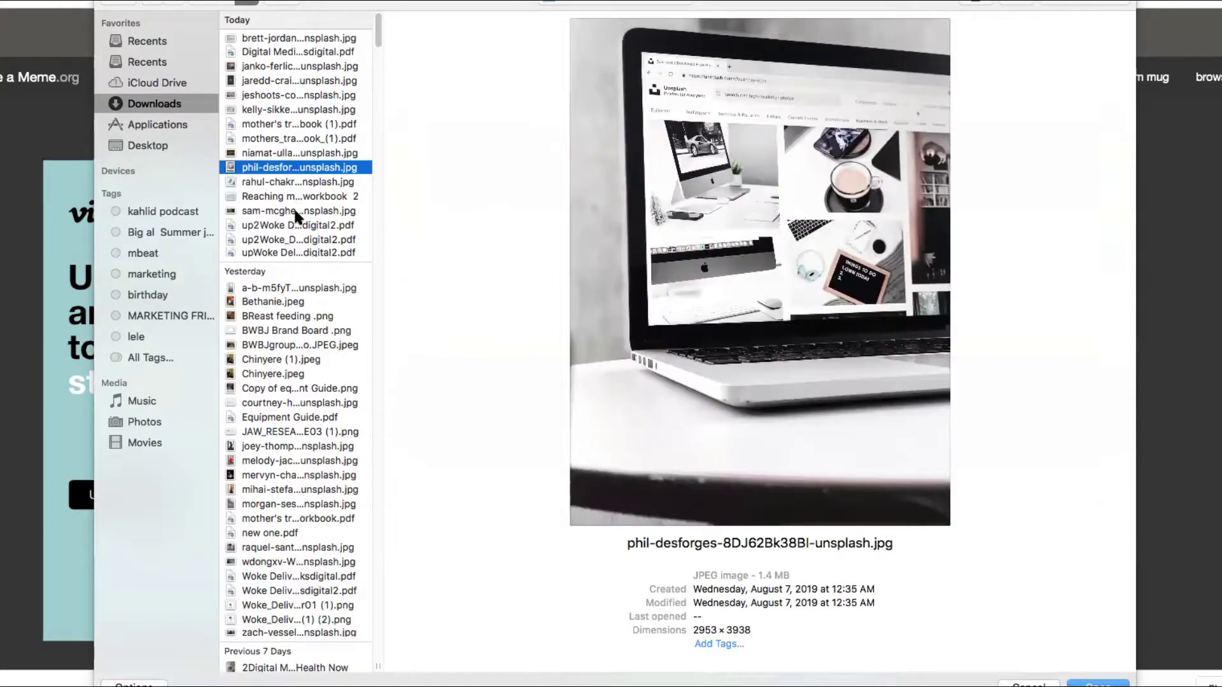
Choose the melody-jacob photo of the woman in the red dress and upload it.
click(296, 39)
click(296, 66)
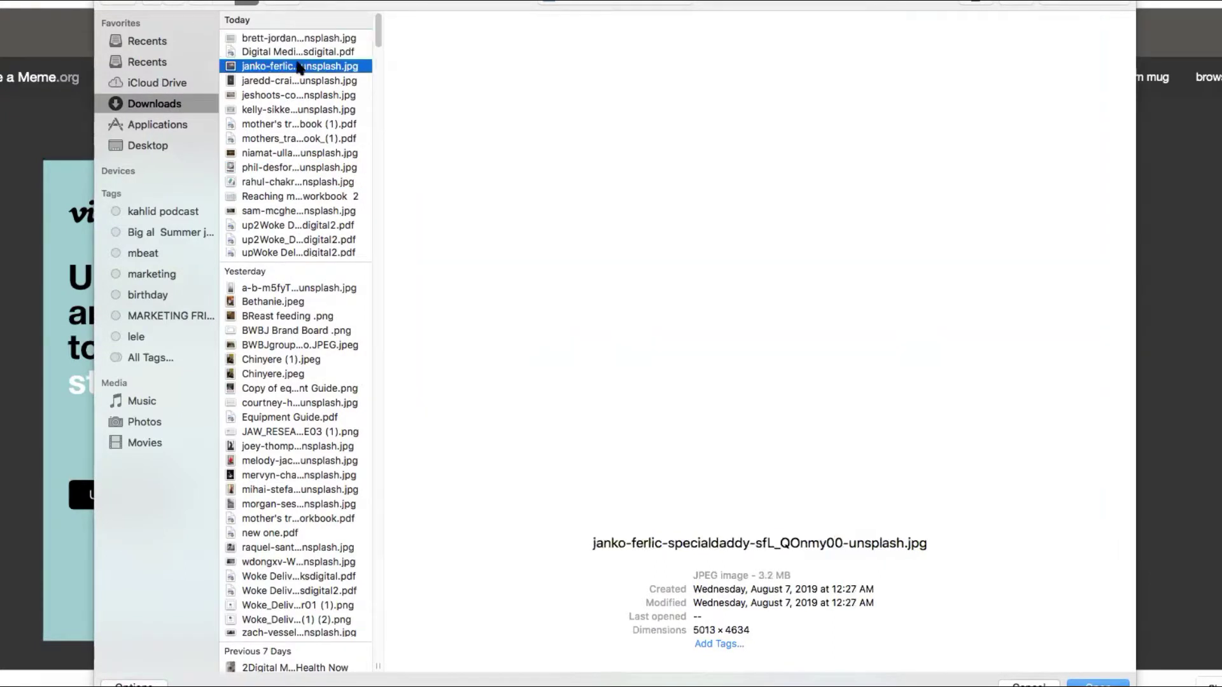
click(296, 80)
click(296, 93)
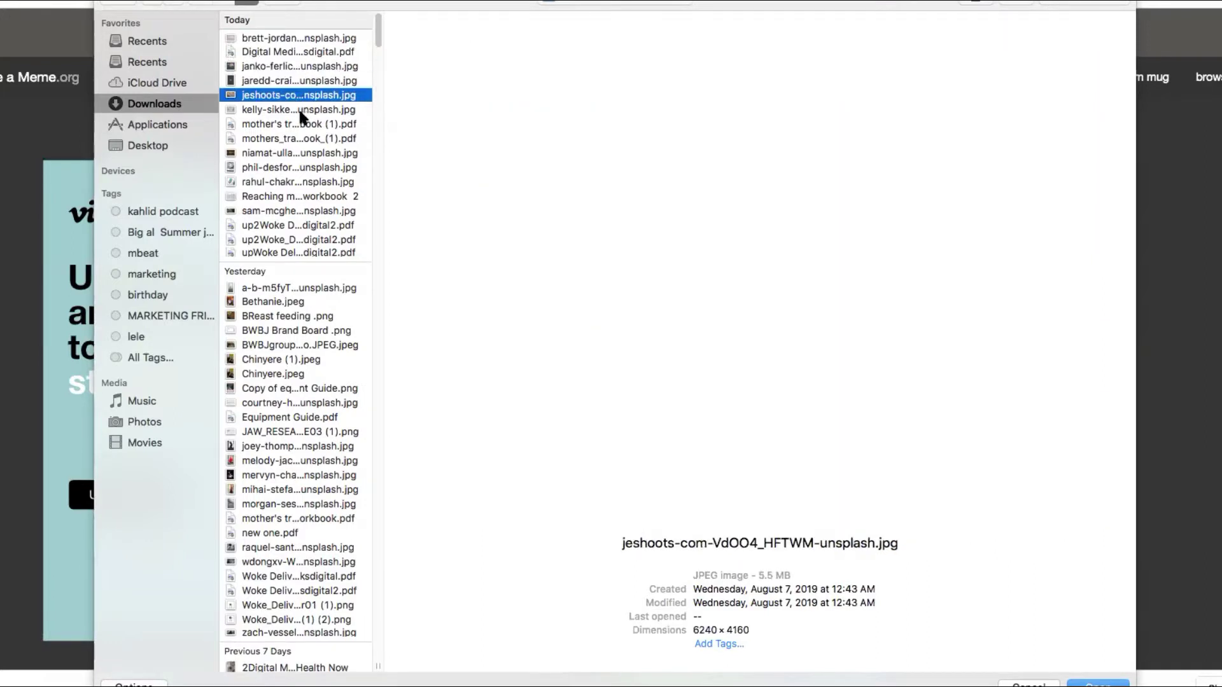
click(299, 111)
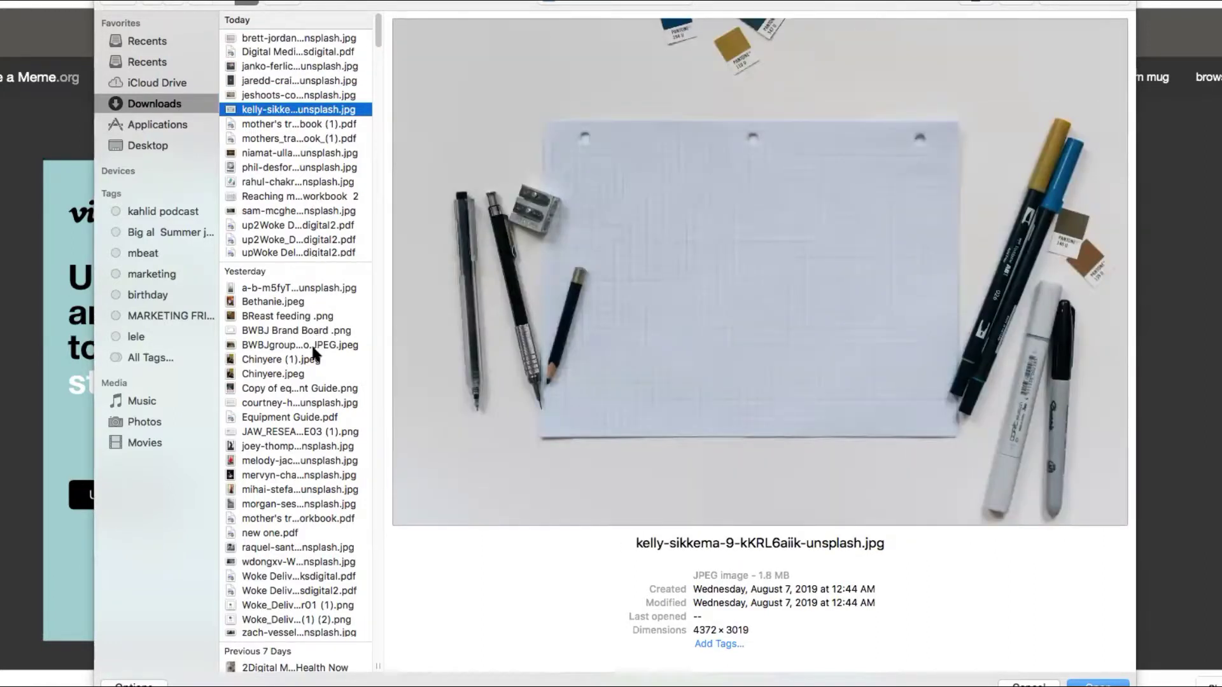
scroll(292, 426, down, 1)
scroll(292, 430, down, 1)
click(296, 454)
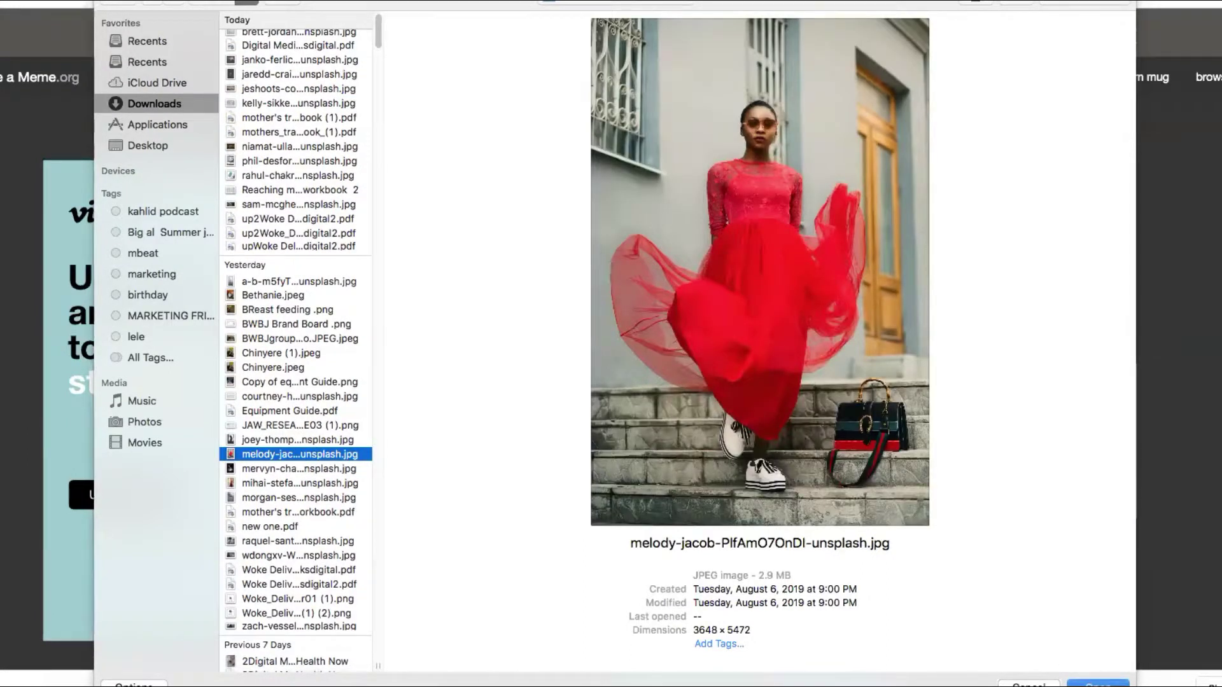
click(1085, 683)
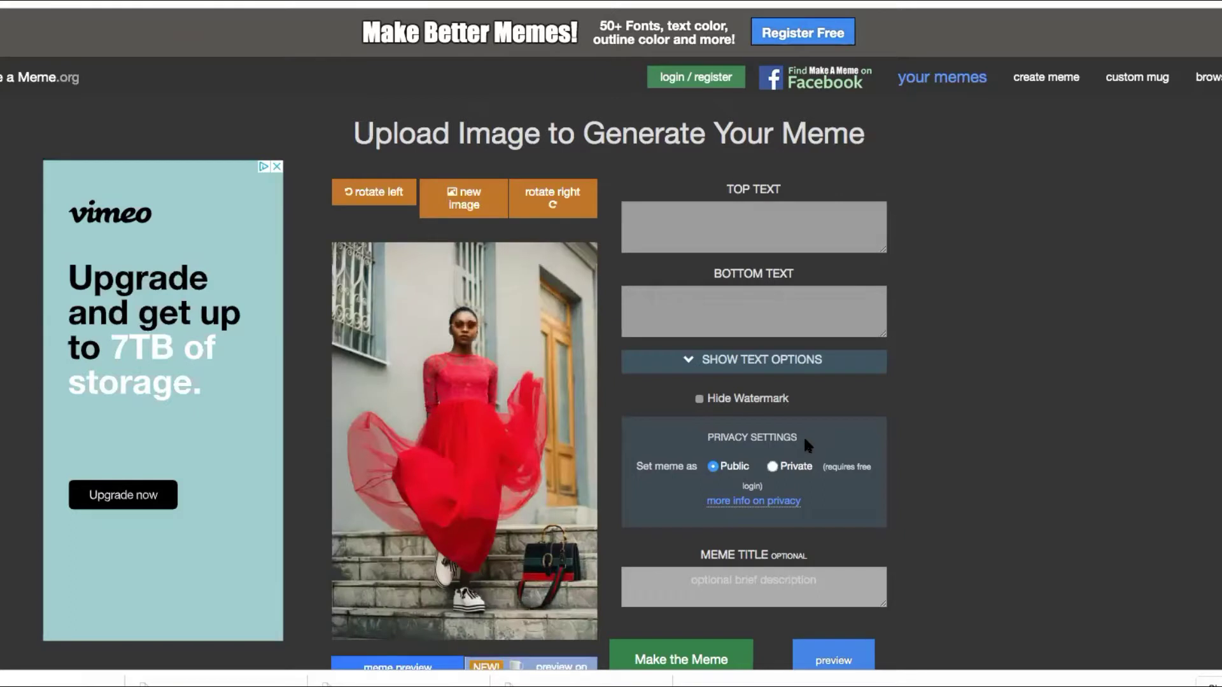
Caption the red-dress photo 'I FEEL PRETTY!', accept the Grammarly correction, and generate the meme.
scroll(559, 436, down, 1)
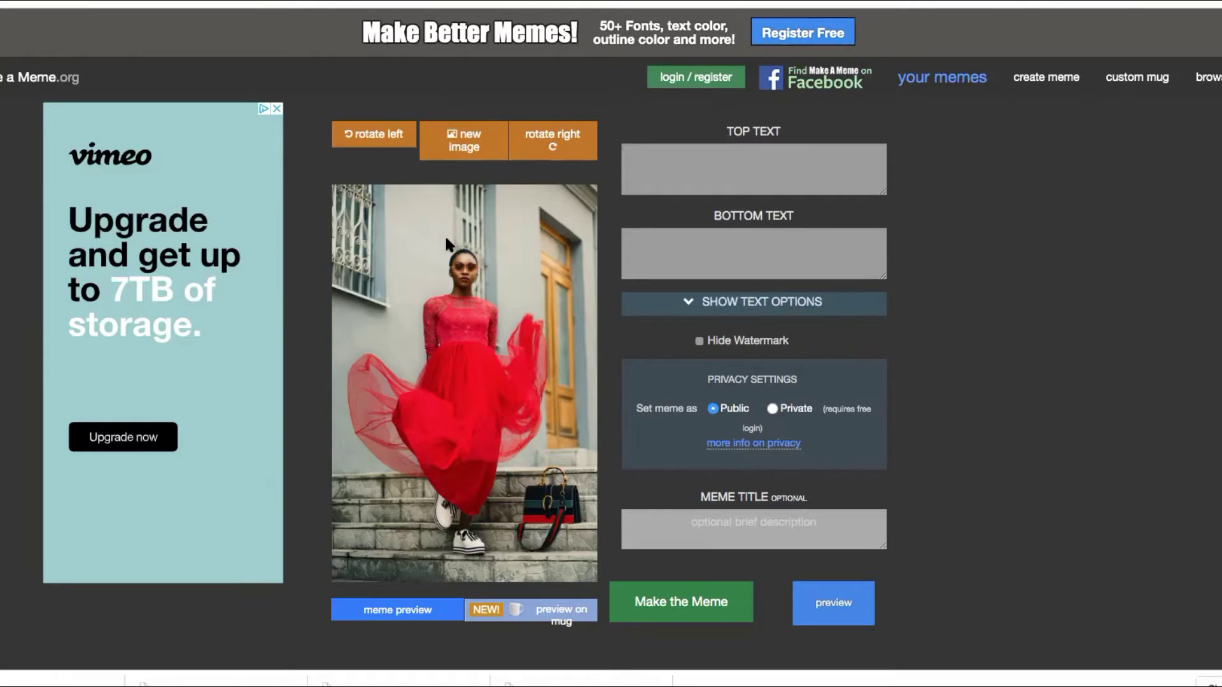
text(I FEEL)
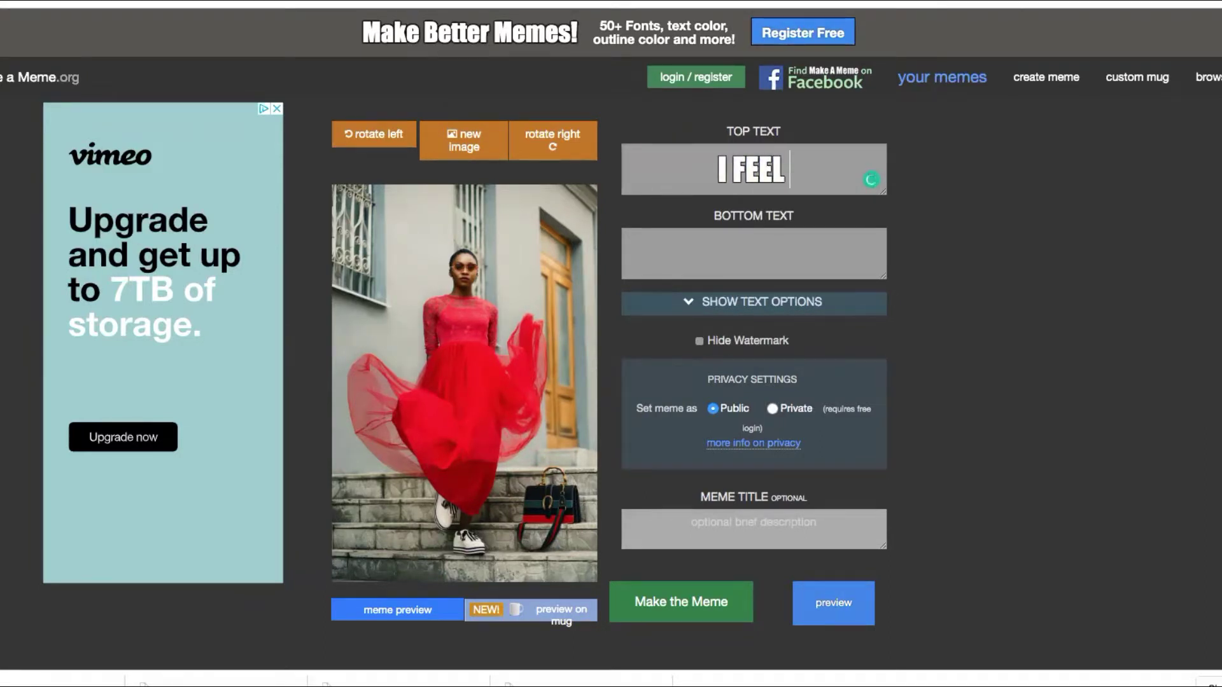
text( PRETTY)
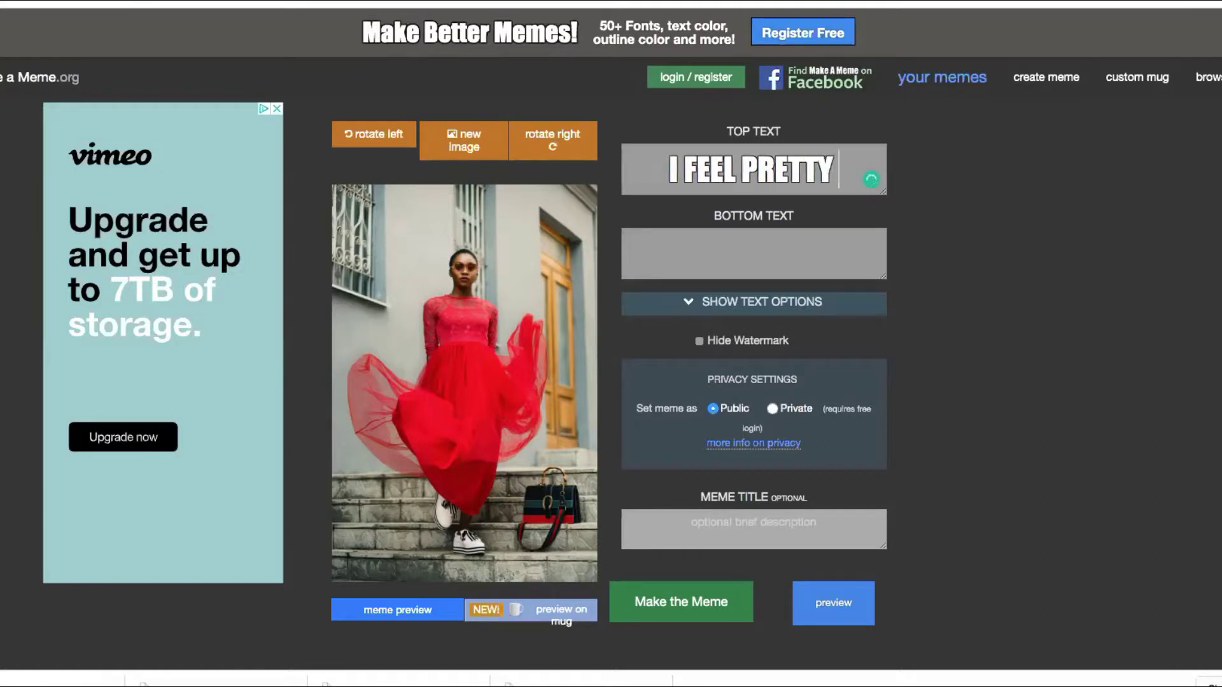
text(!)
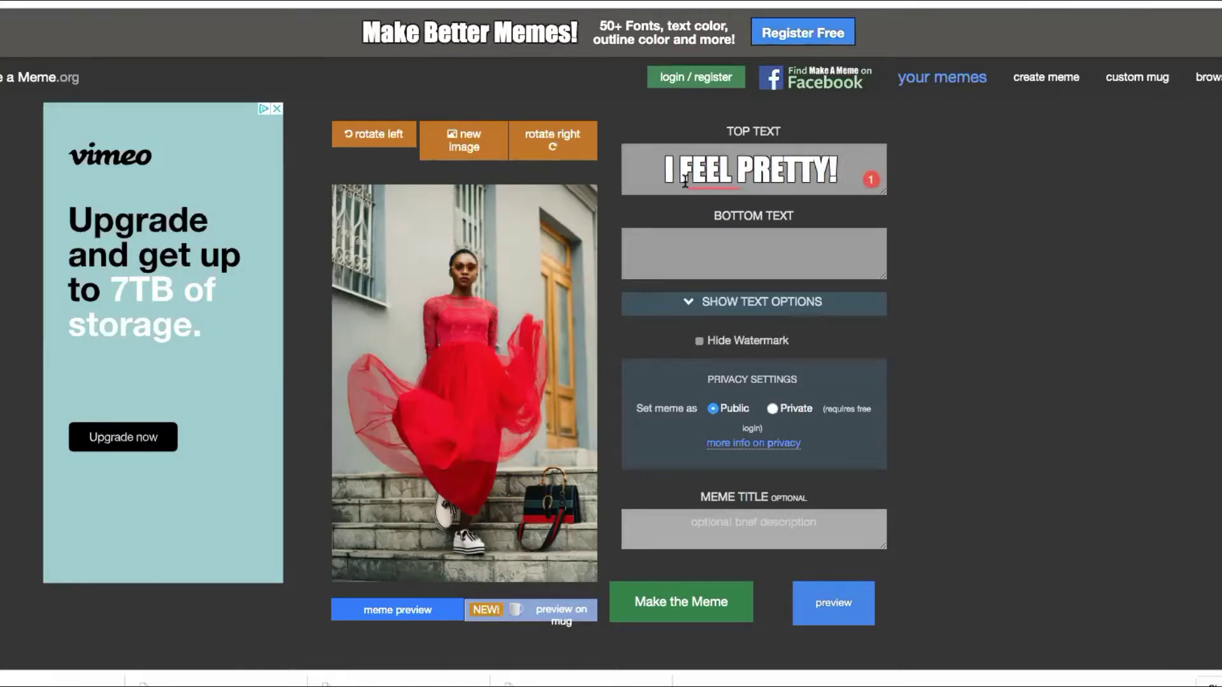
mouse_move(686, 180)
click(706, 228)
click(702, 614)
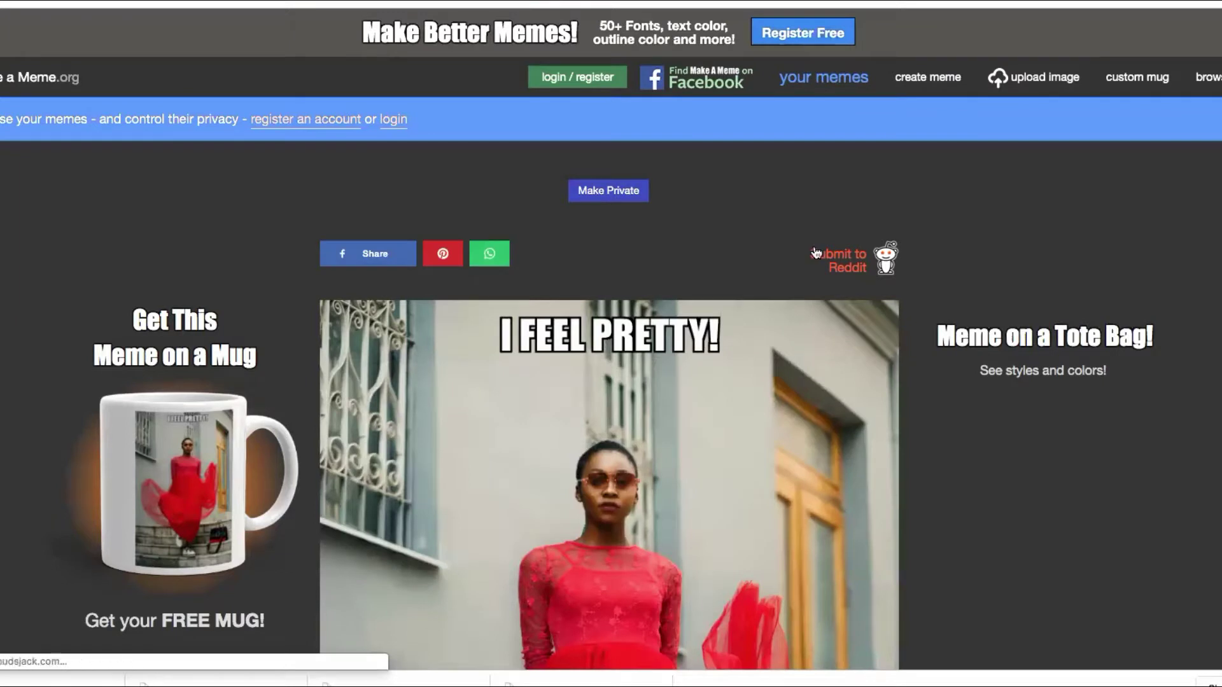
Scroll through the generated 'I FEEL PRETTY!' meme page to inspect the result.
scroll(842, 239, down, 2)
scroll(842, 239, down, 4)
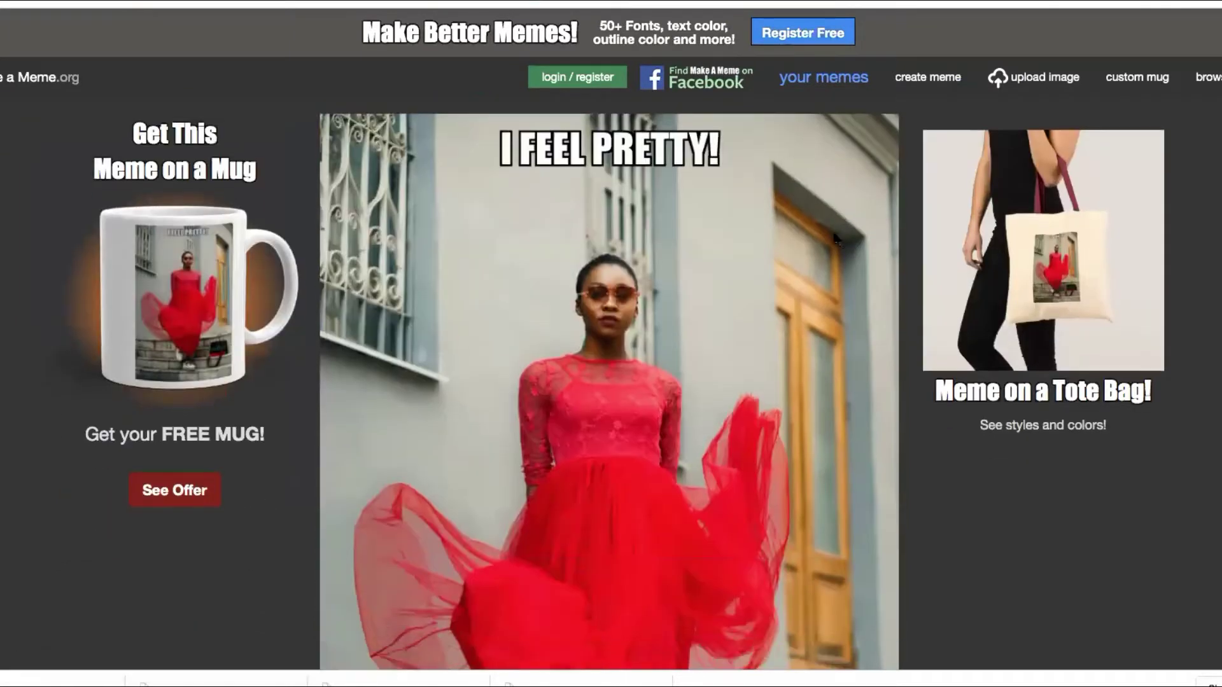
scroll(601, 316, up, 5)
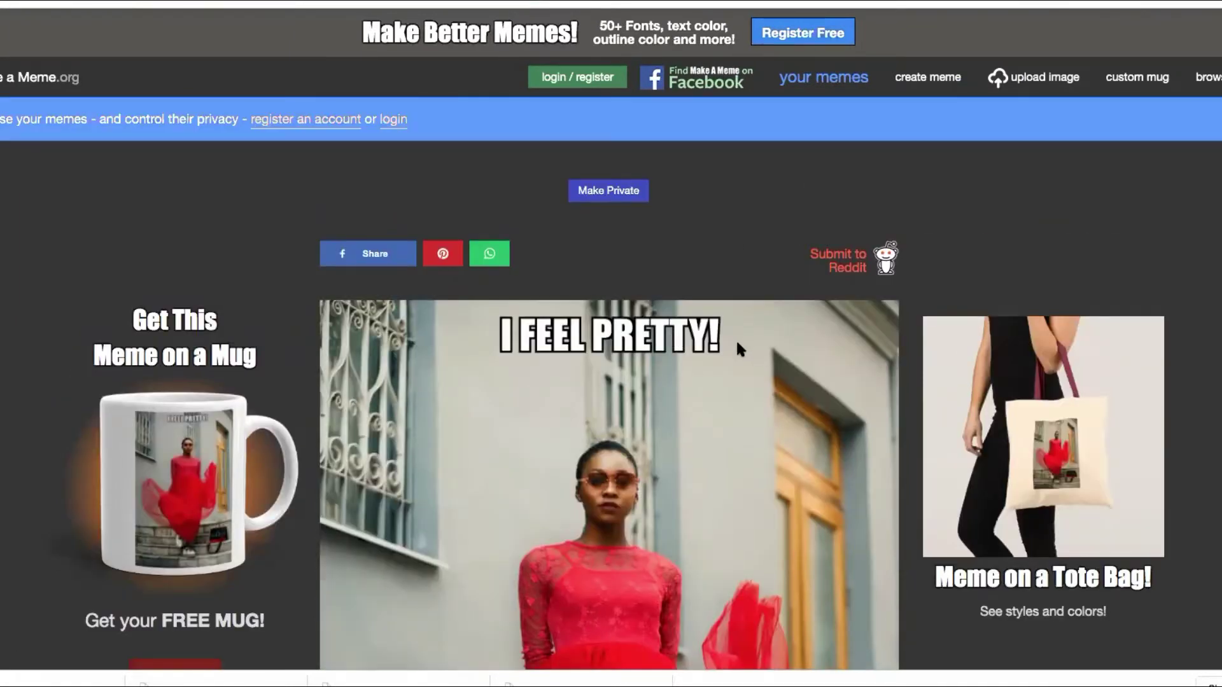
scroll(736, 339, down, 10)
scroll(733, 339, up, 7)
scroll(732, 341, down, 9)
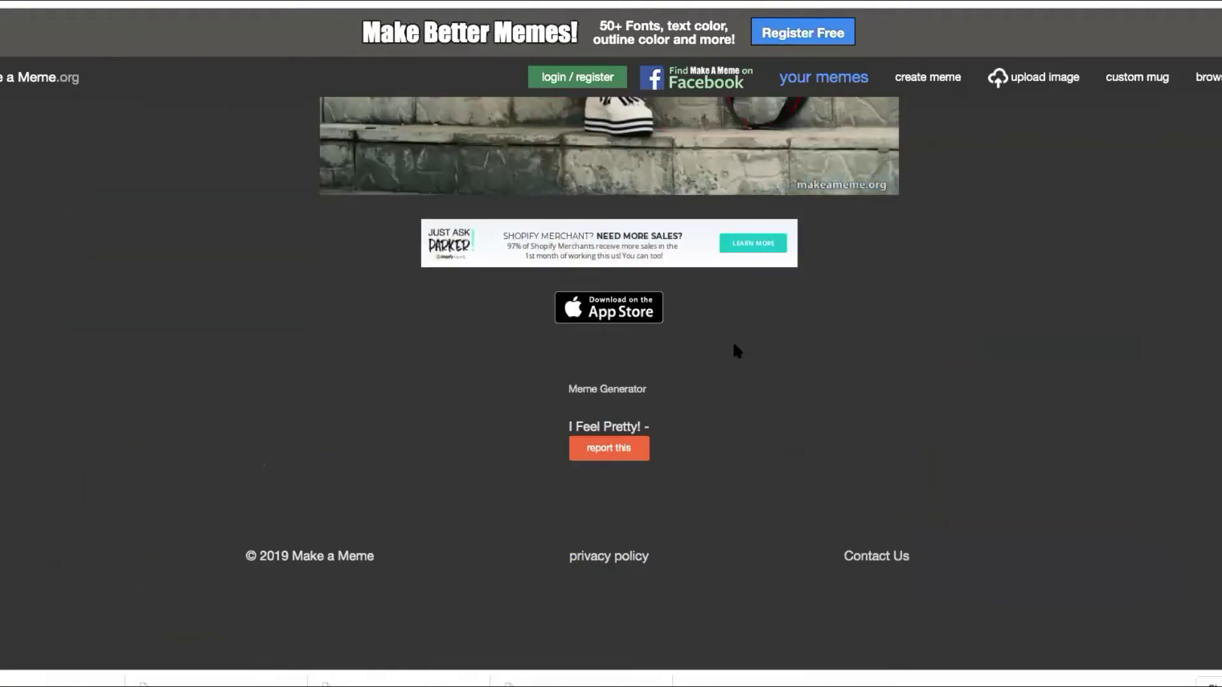
scroll(732, 308, up, 10)
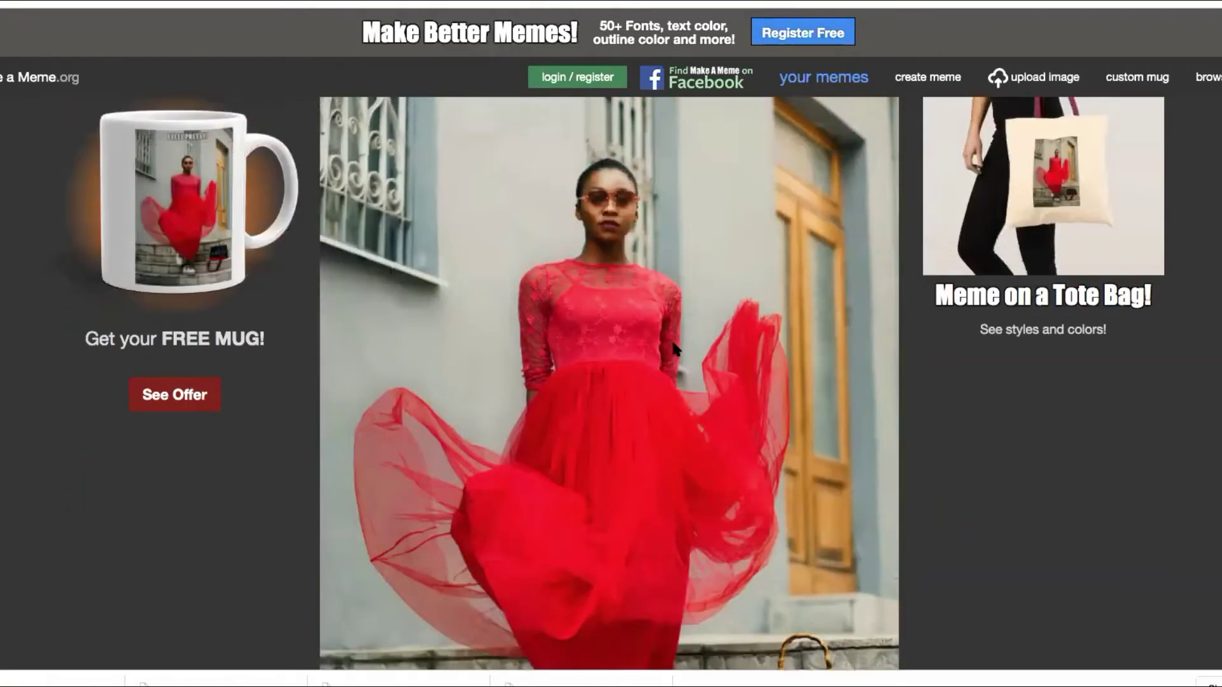
scroll(676, 348, up, 1)
drag(644, 344, 70, 364)
scroll(578, 302, up, 2)
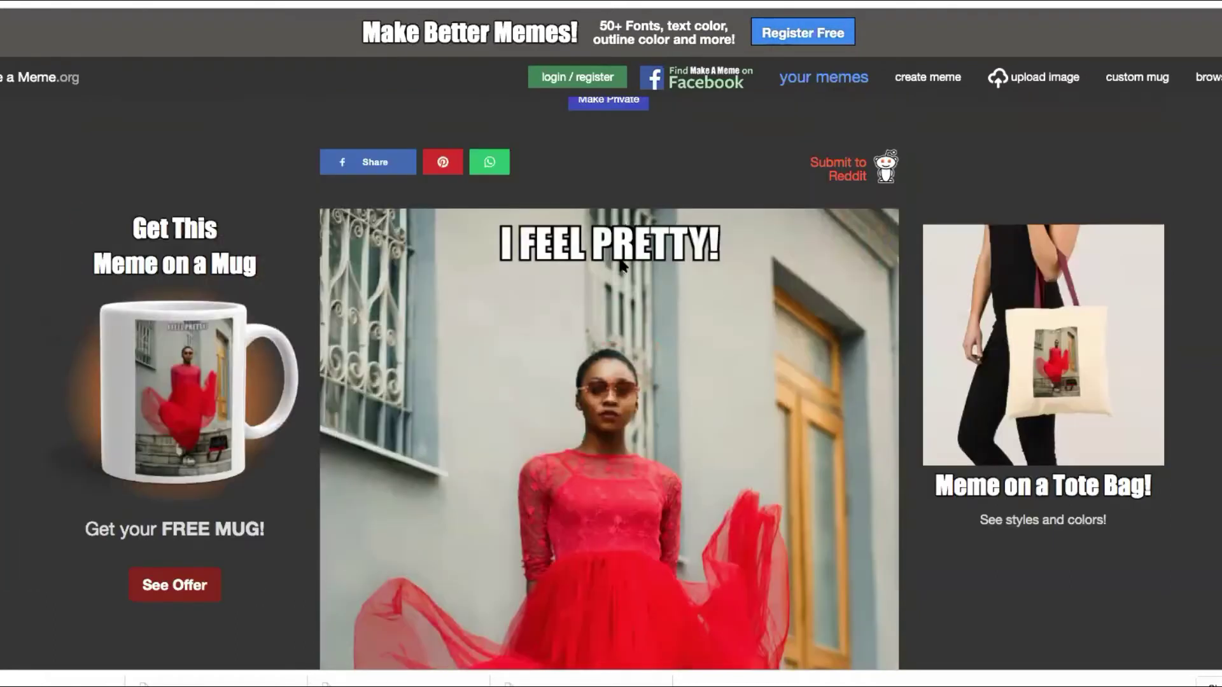
scroll(758, 191, down, 1)
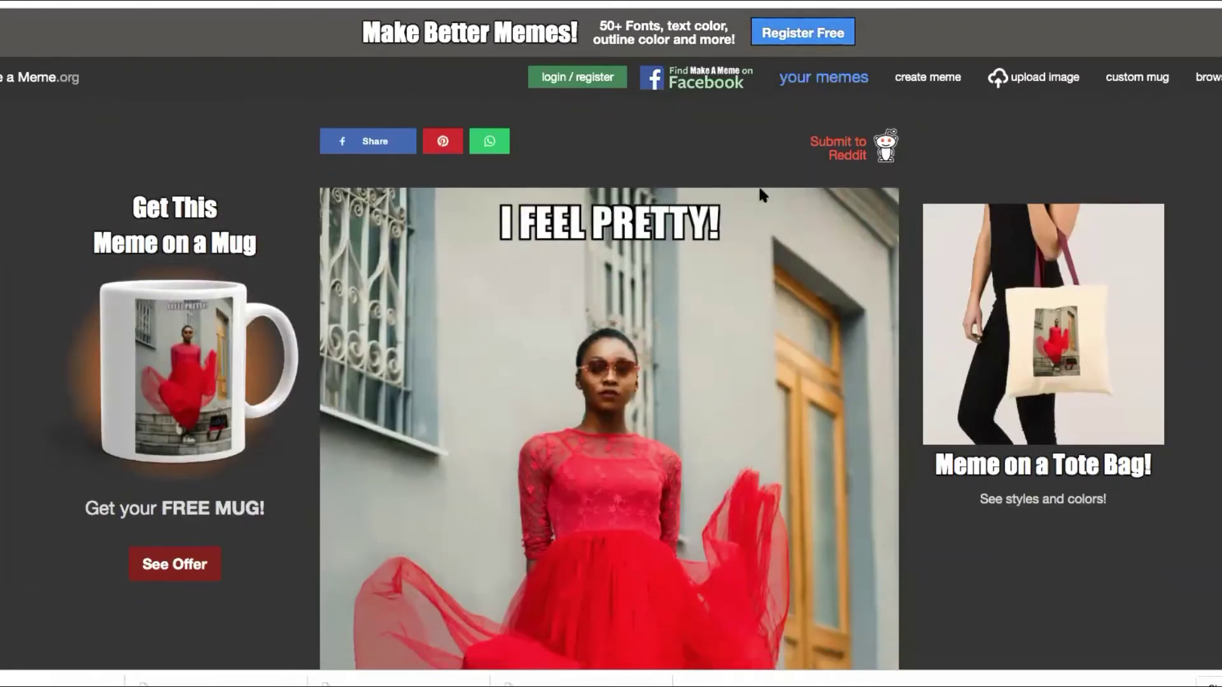
scroll(599, 159, down, 1)
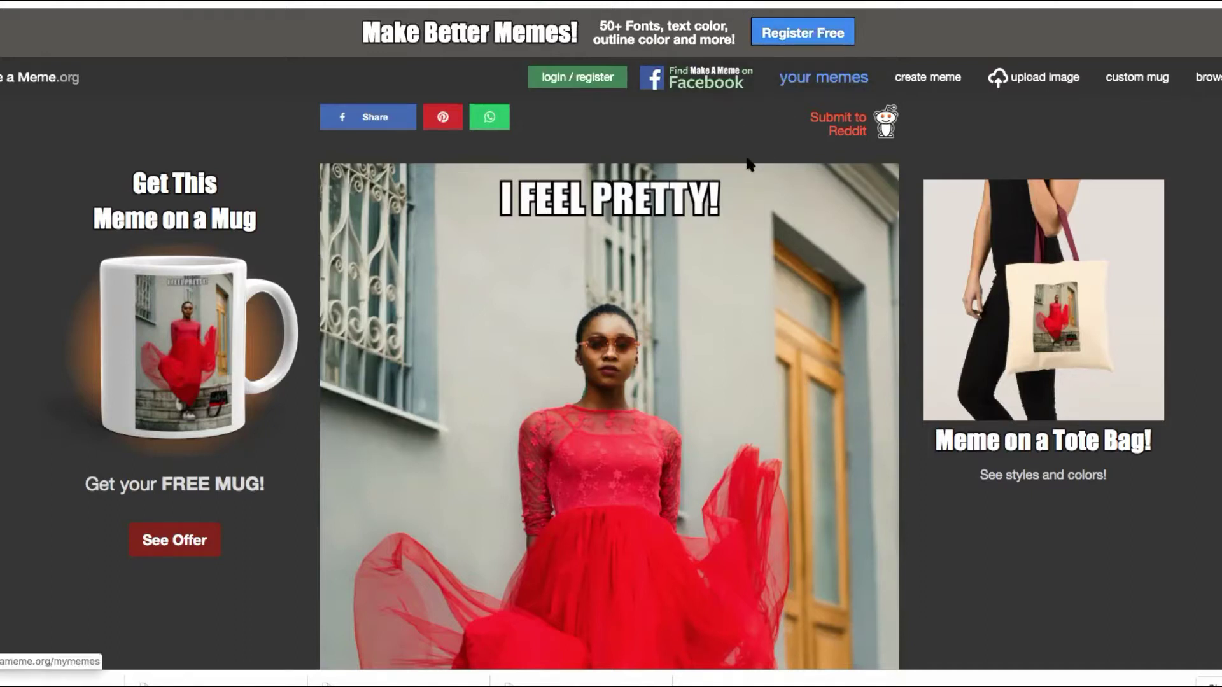
scroll(745, 153, down, 1)
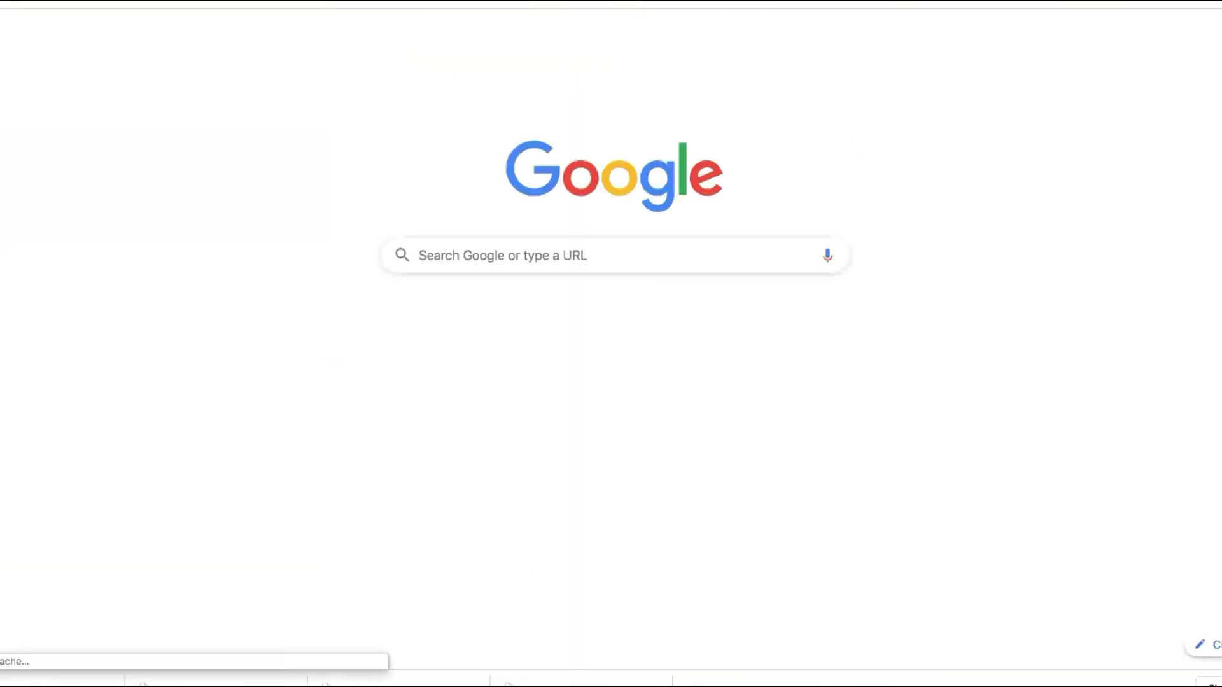
Go to the Canva website and start a new Social Media design.
text(canv)
key(Return)
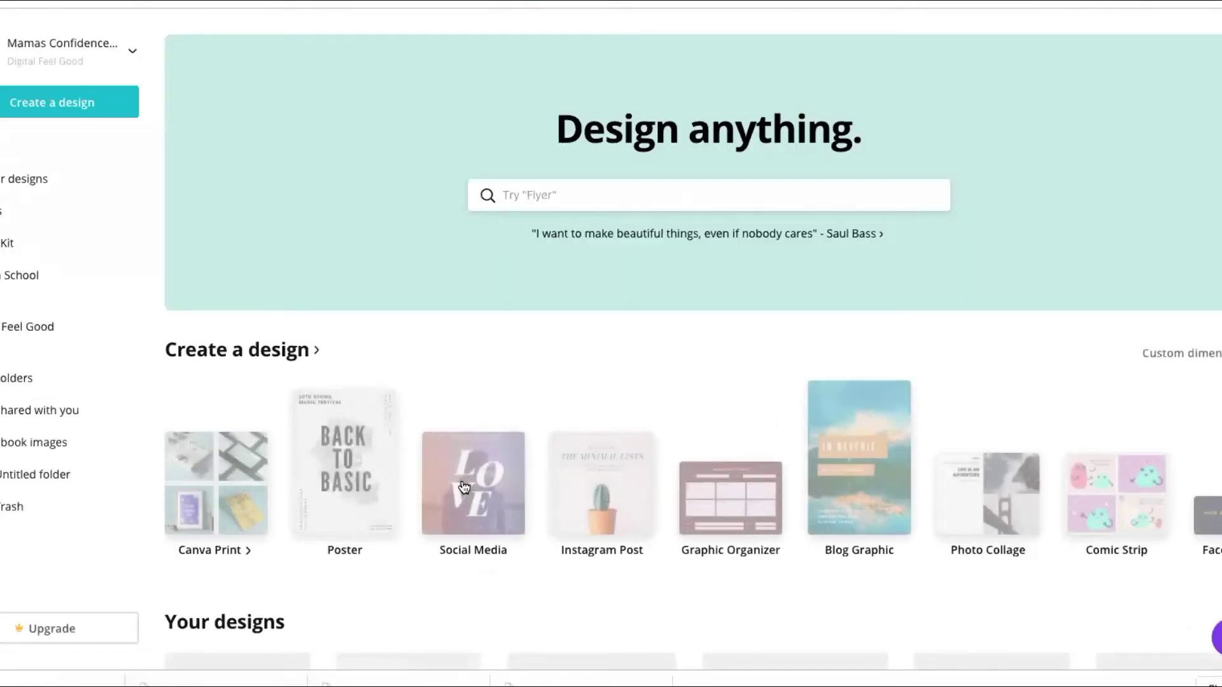
click(464, 487)
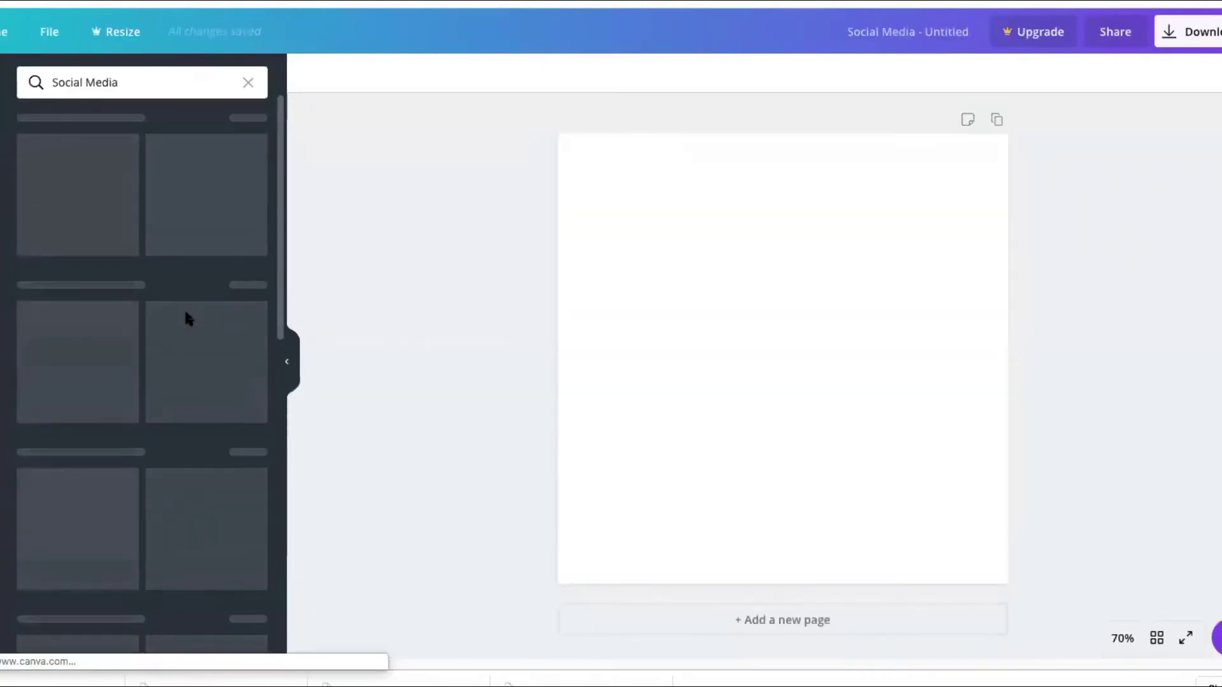
Scroll the Social Media template results until Exploring Sacramento appears.
scroll(122, 267, down, 2)
scroll(125, 295, down, 10)
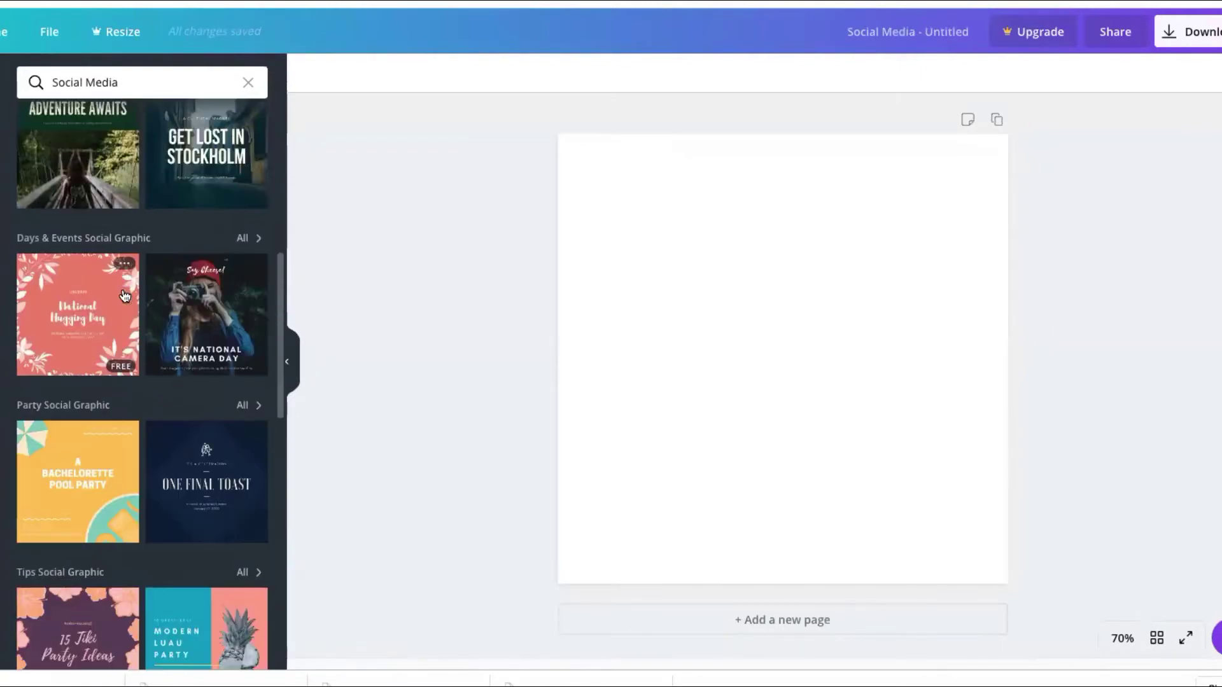
scroll(125, 295, down, 10)
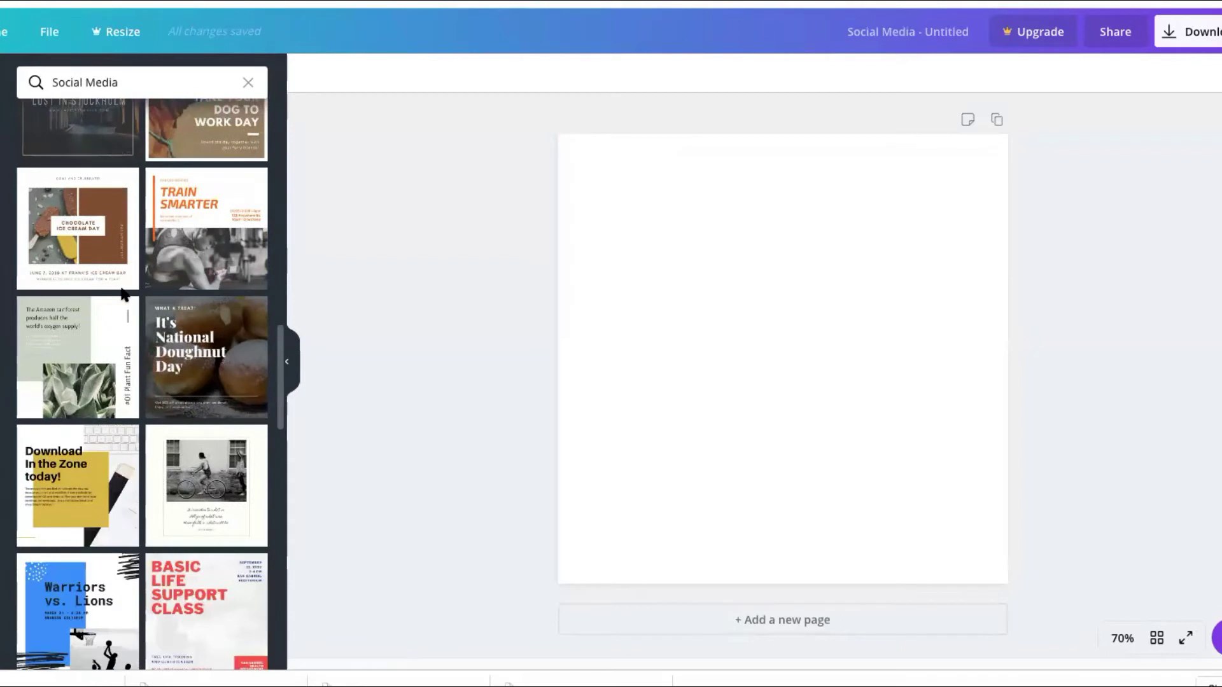
scroll(124, 296, down, 8)
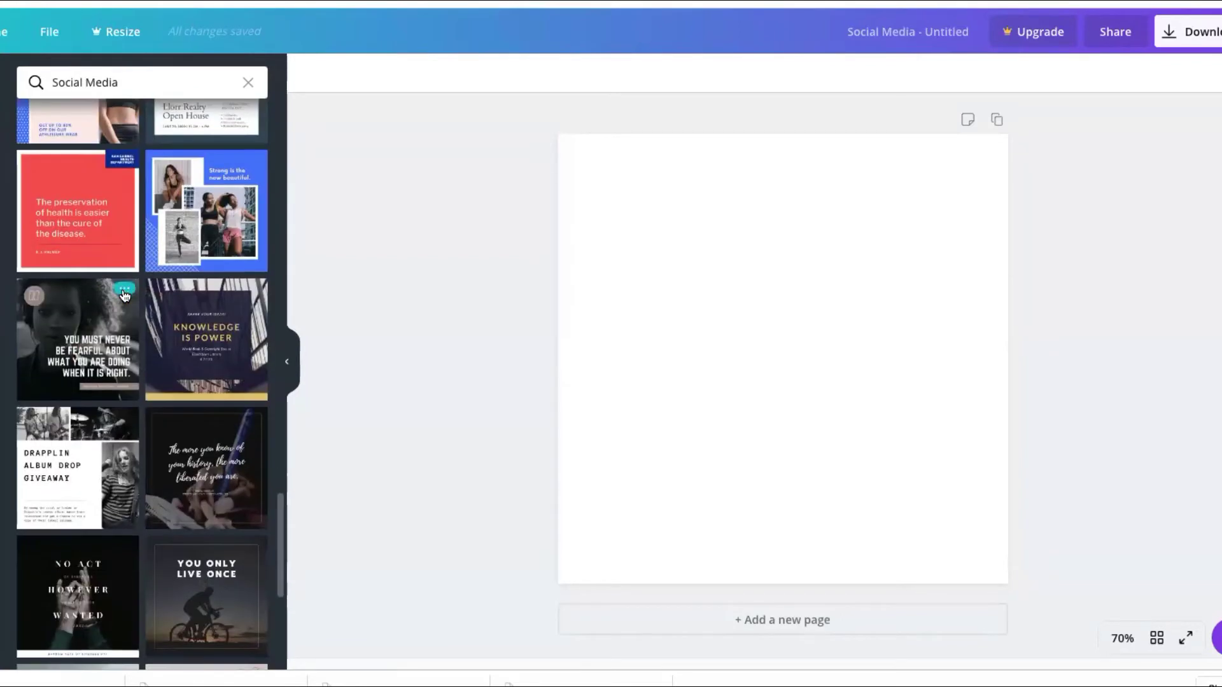
scroll(125, 292, down, 8)
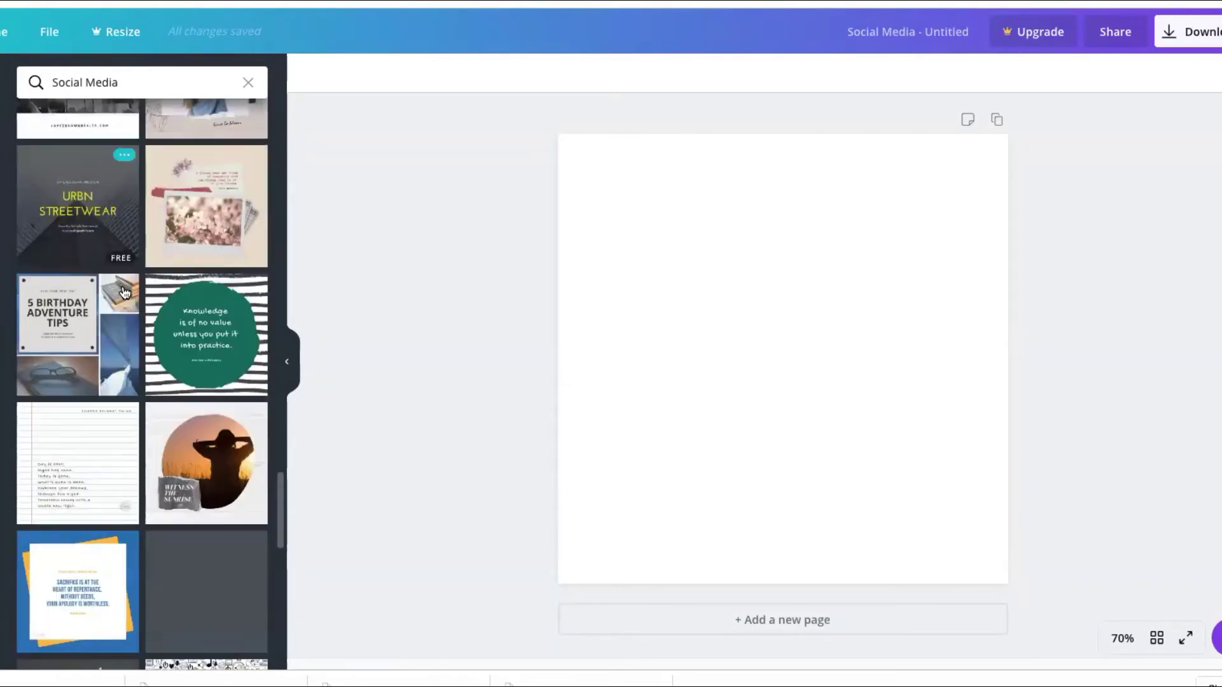
scroll(124, 293, down, 5)
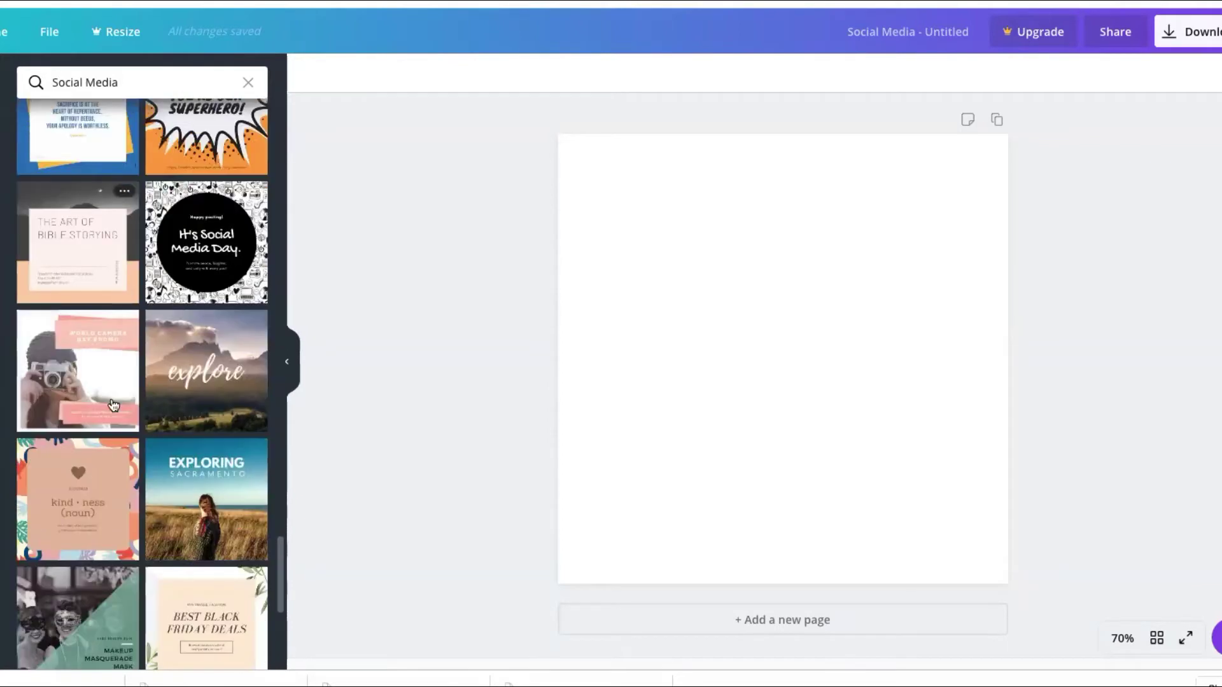
Apply the Exploring Sacramento template, move EXPLORING to the top, and delete the SACRAMENTO line.
click(191, 464)
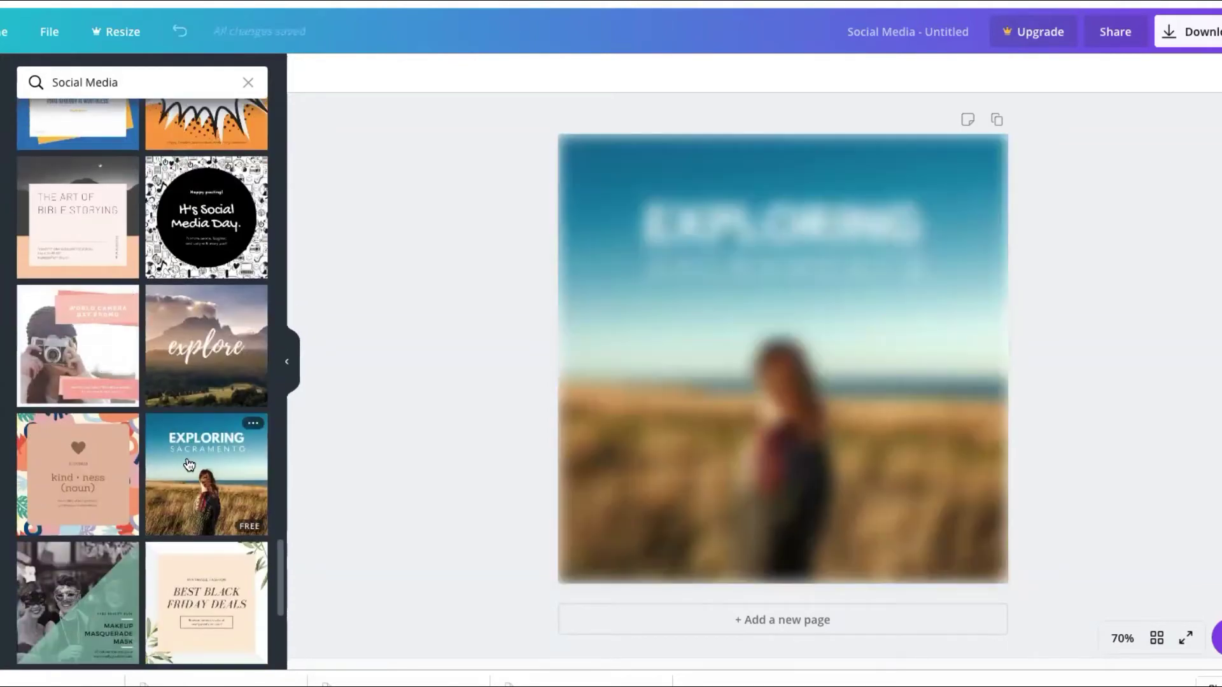
click(676, 298)
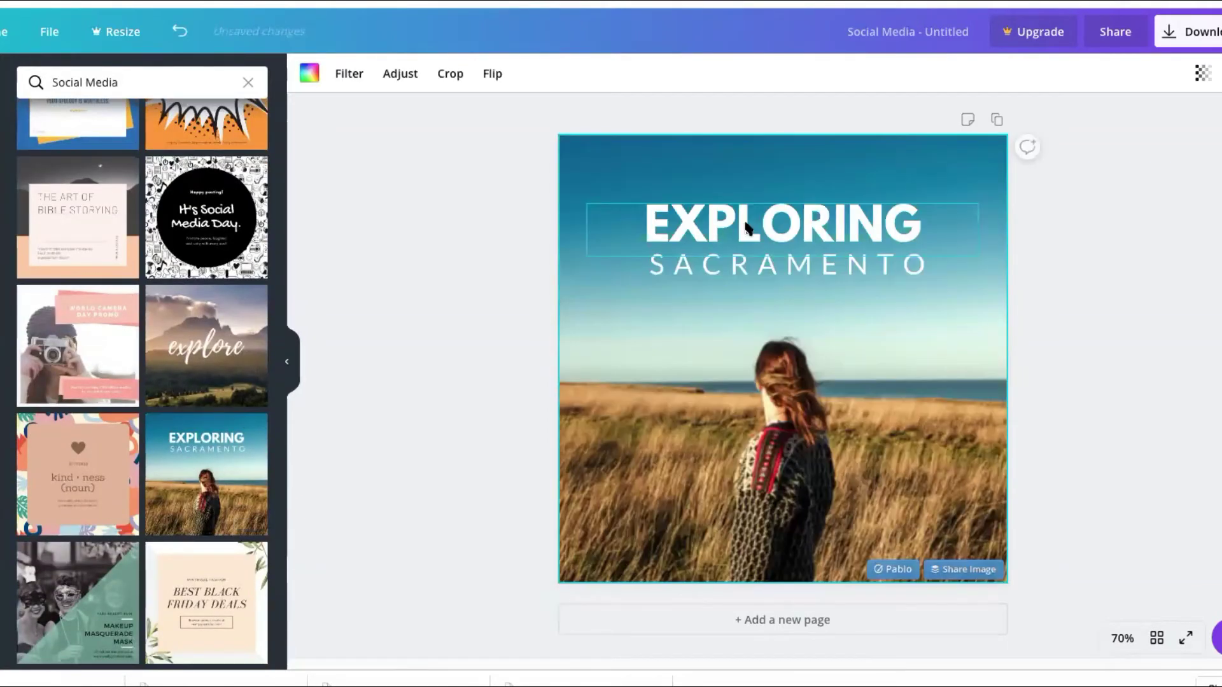
drag(751, 223, 752, 156)
click(796, 270)
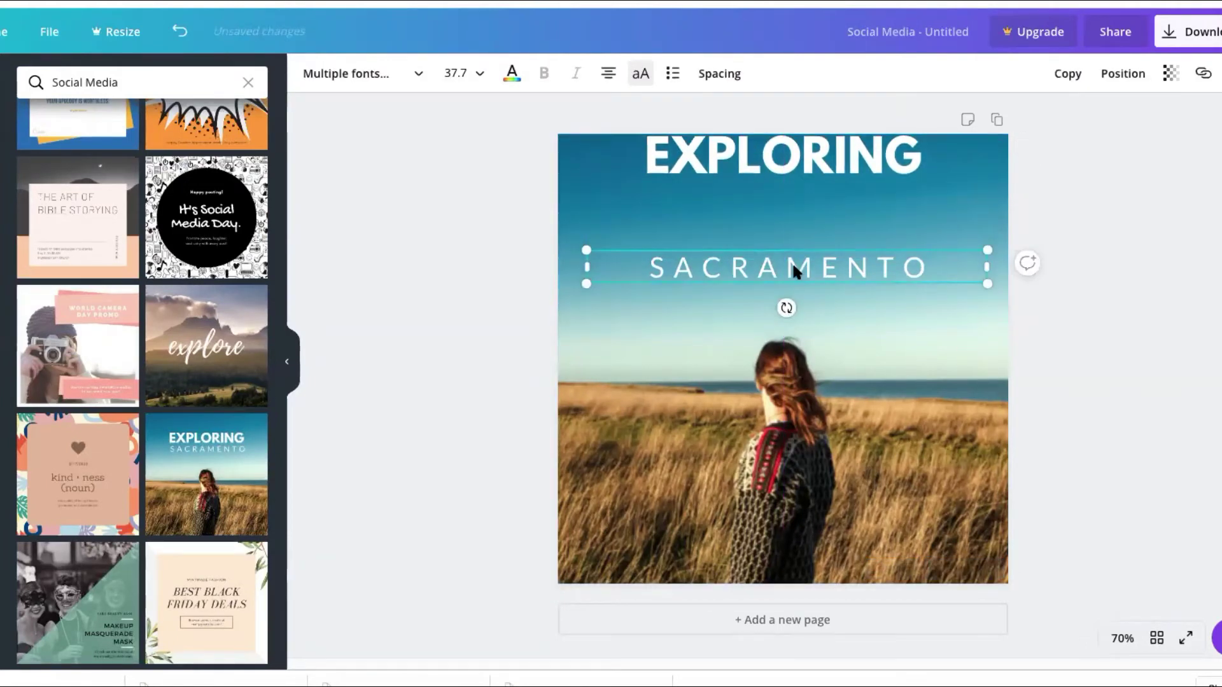
key(Delete)
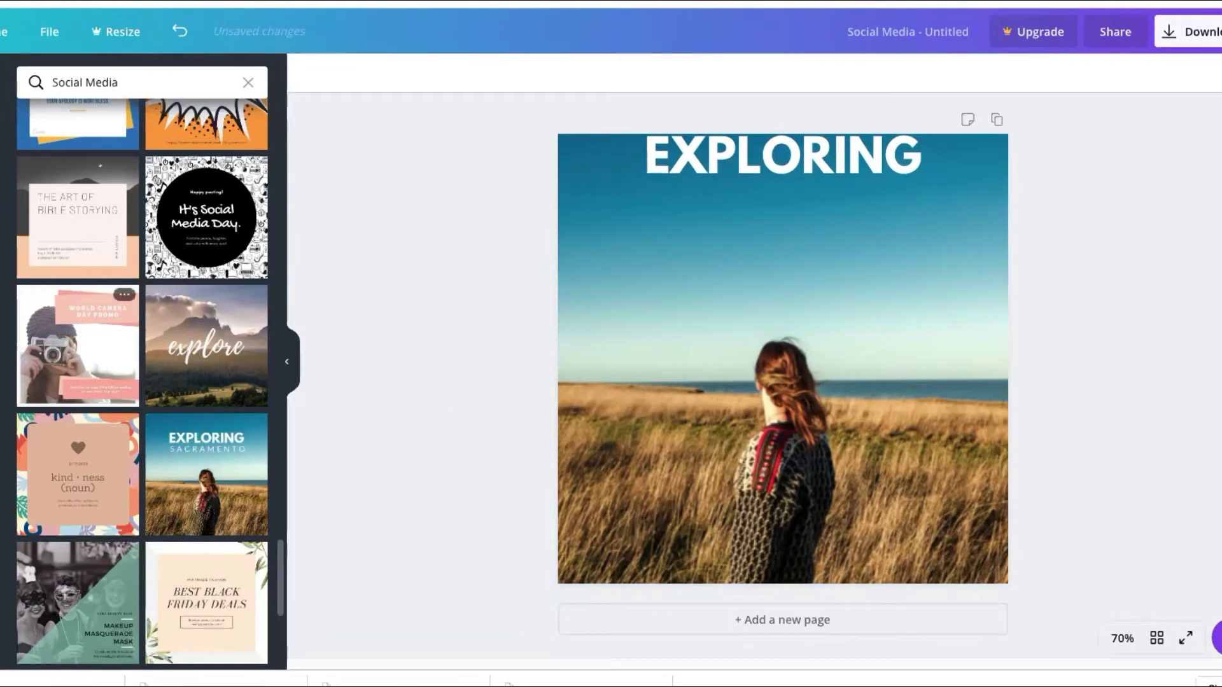
double_click(844, 157)
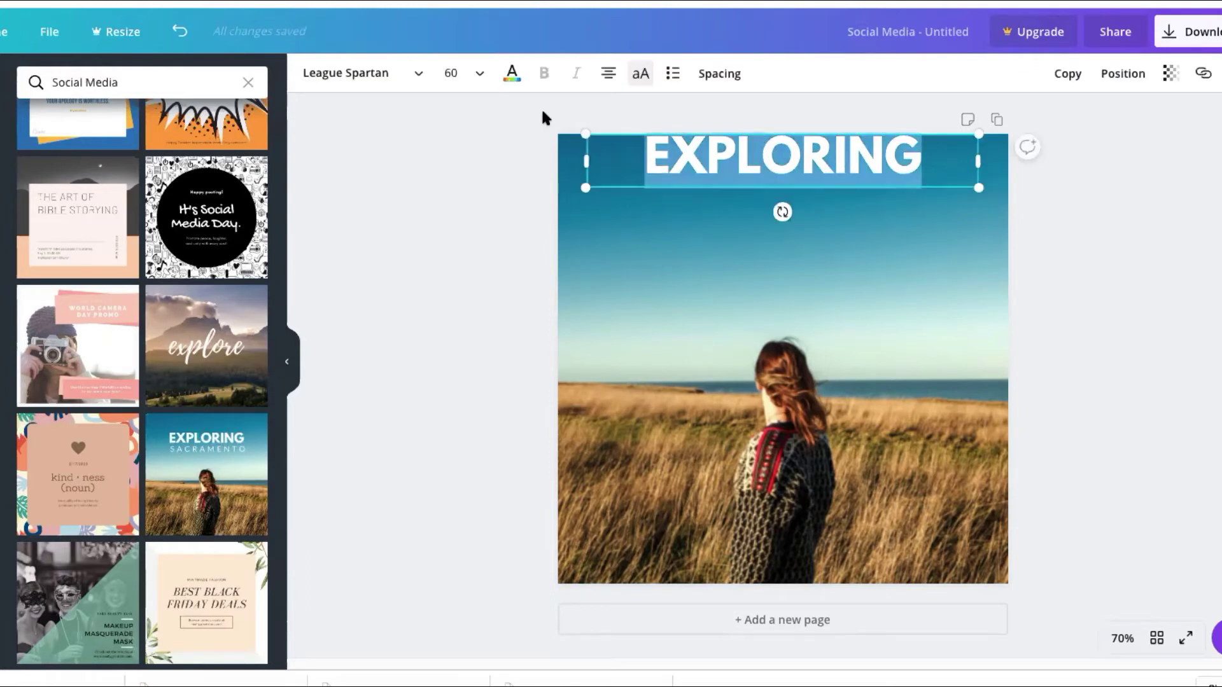
Switch the EXPLORING heading from League Spartan to Bebas Neue and make it bold.
click(387, 78)
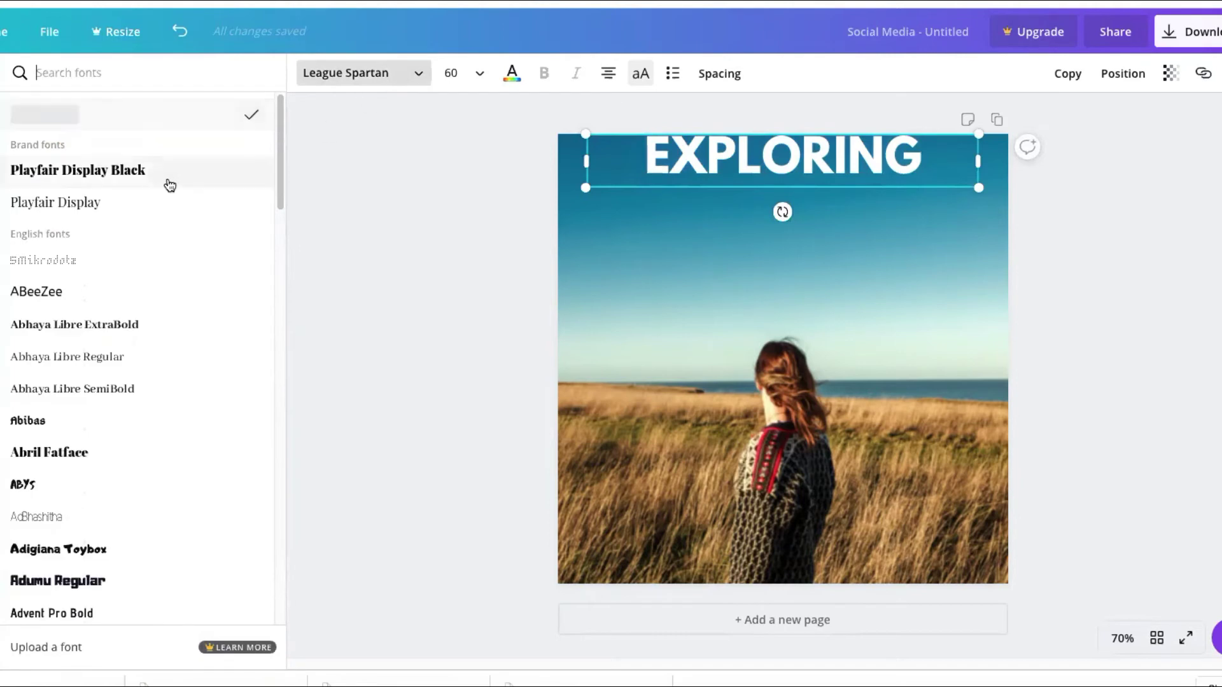
scroll(210, 260, down, 8)
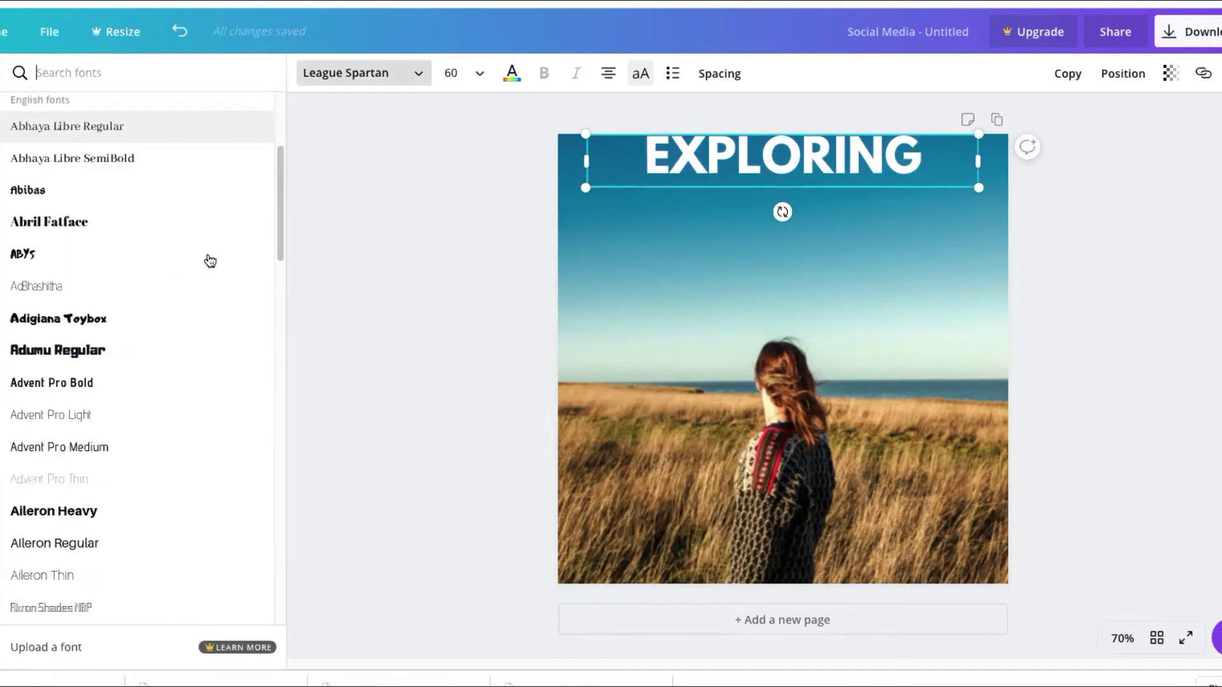
scroll(210, 259, down, 12)
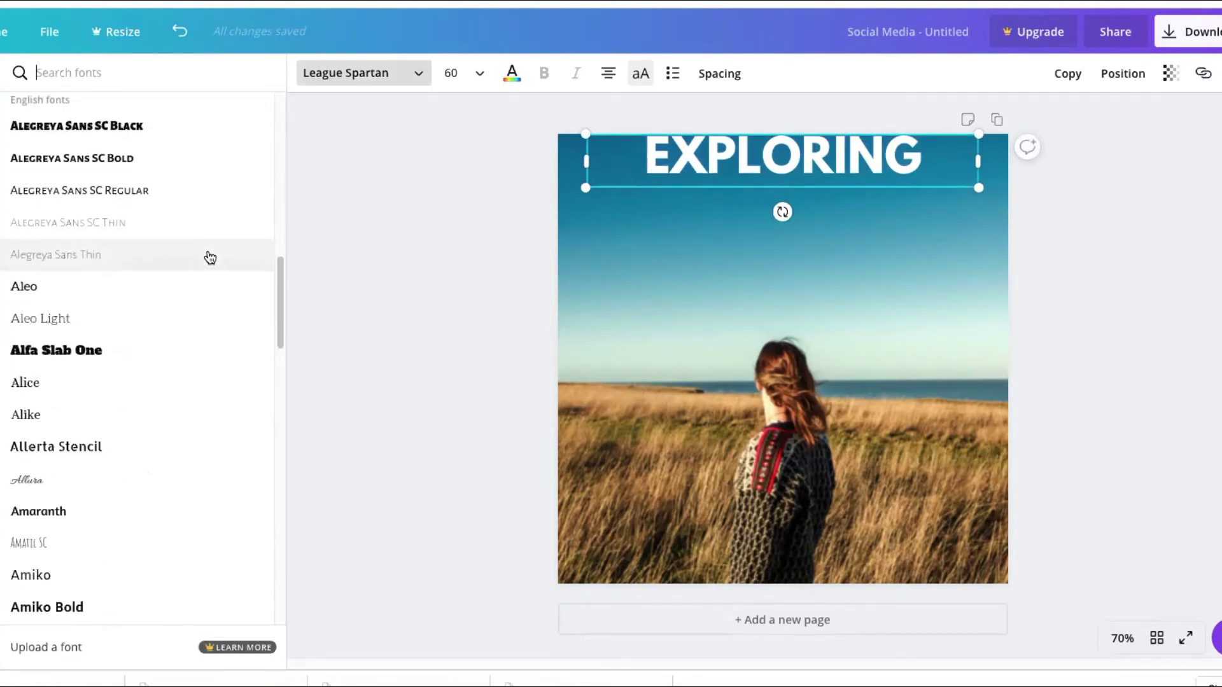
scroll(210, 257, down, 12)
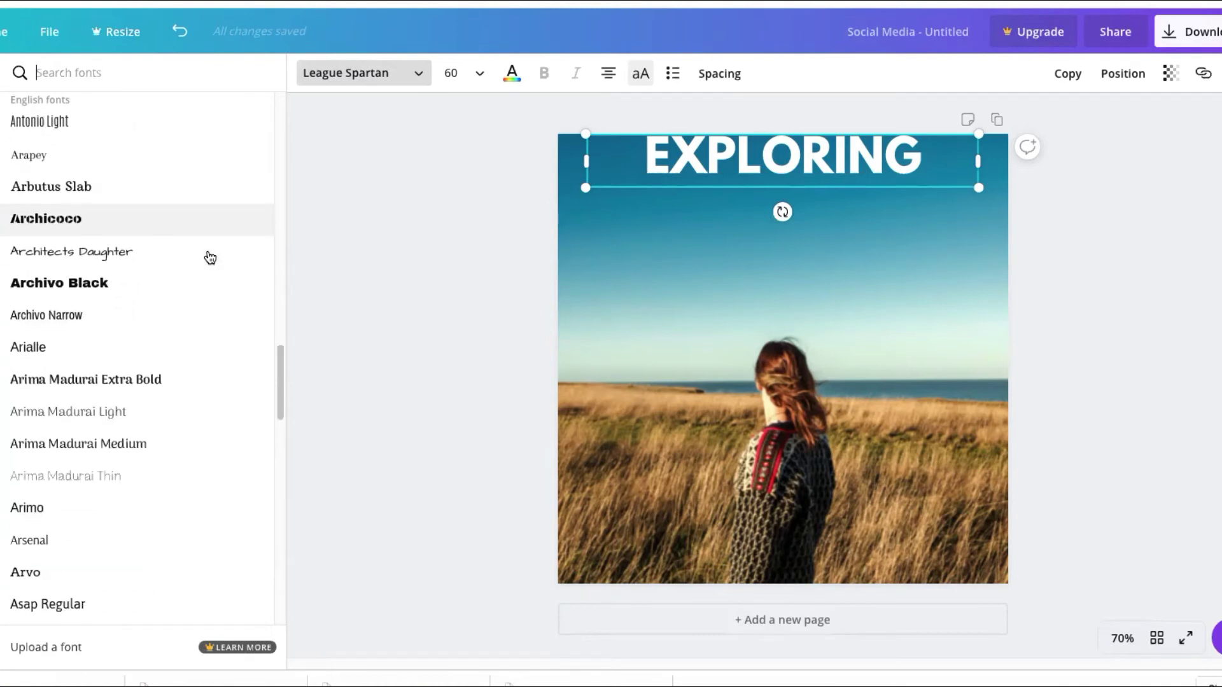
scroll(210, 256, down, 5)
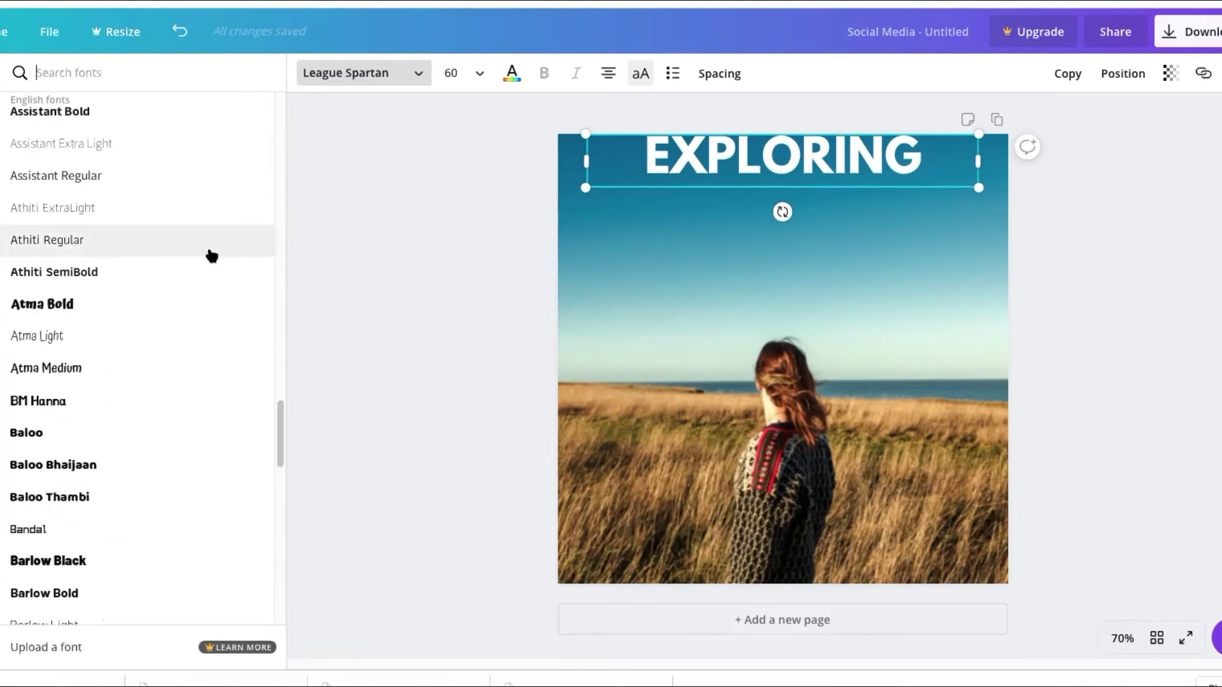
scroll(210, 256, down, 4)
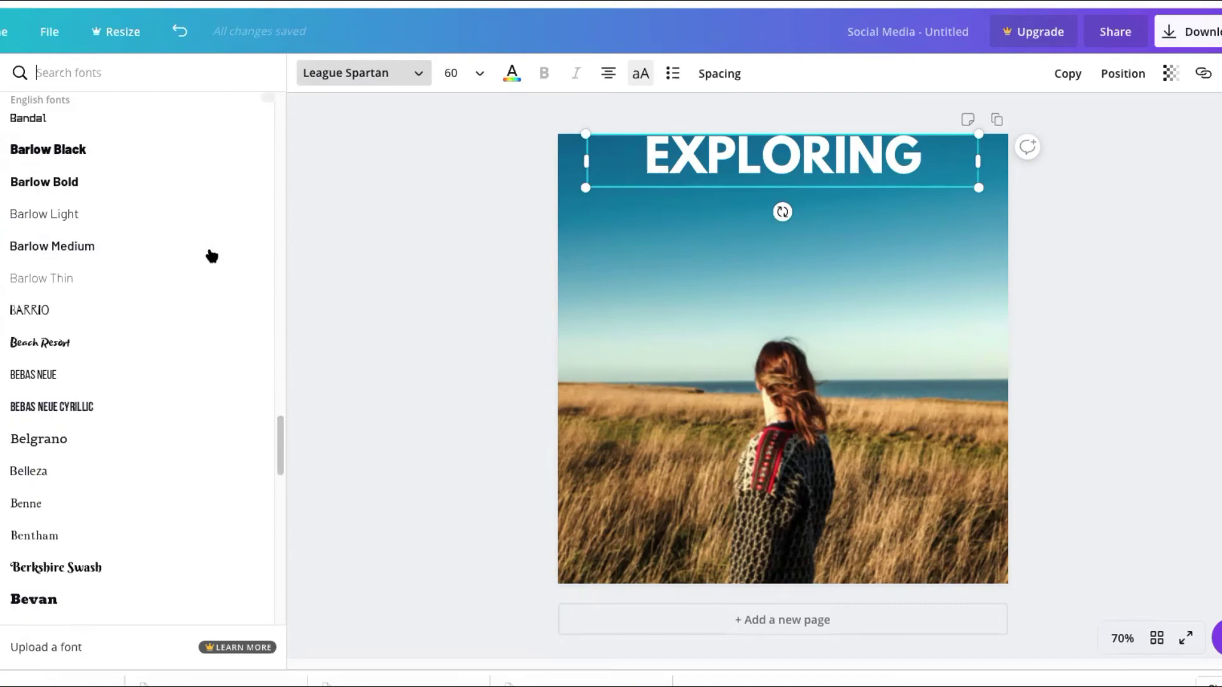
click(214, 379)
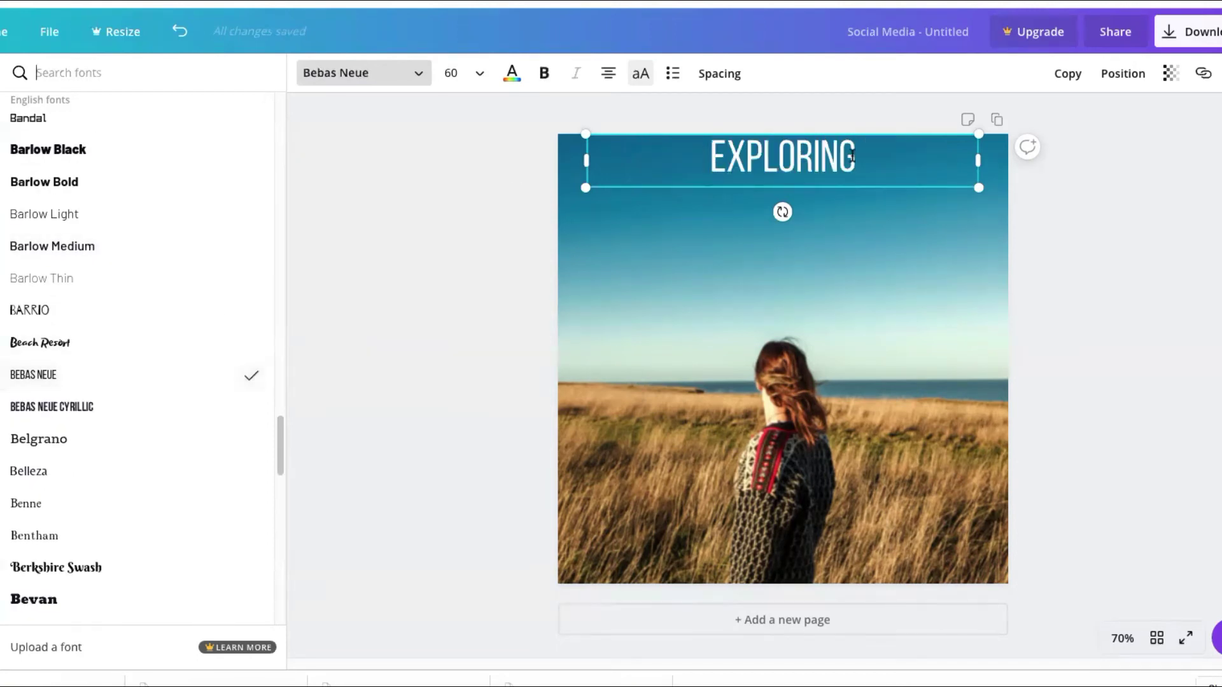
drag(879, 154, 702, 149)
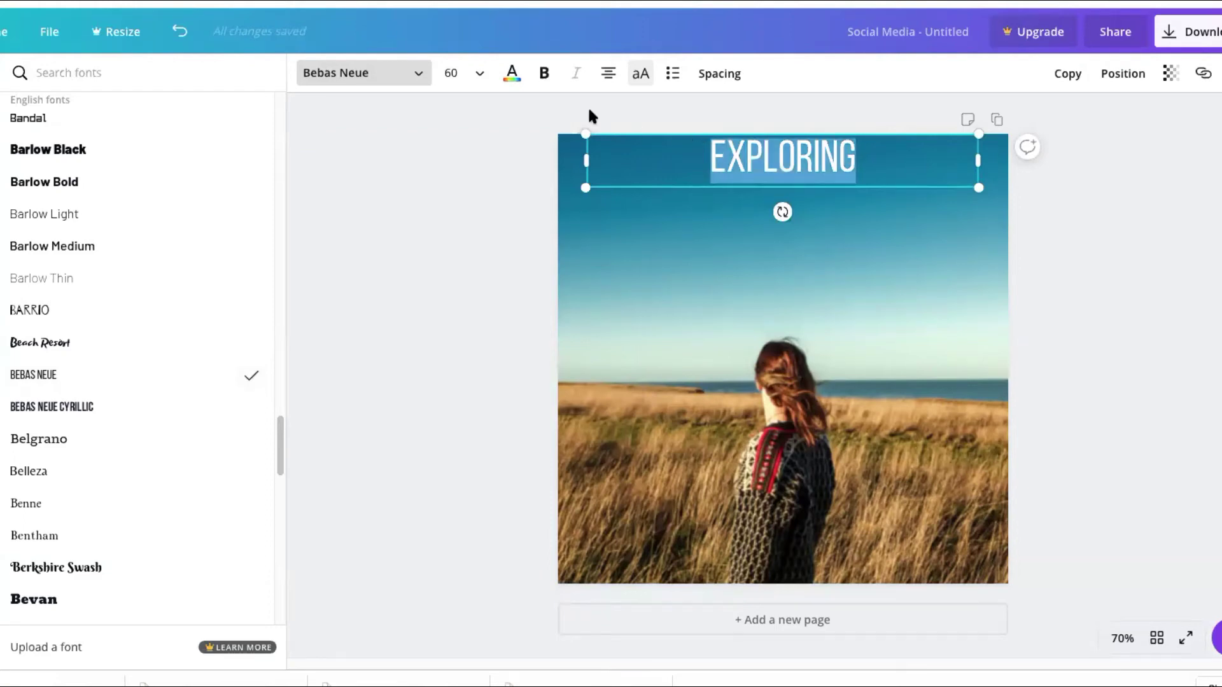
click(545, 73)
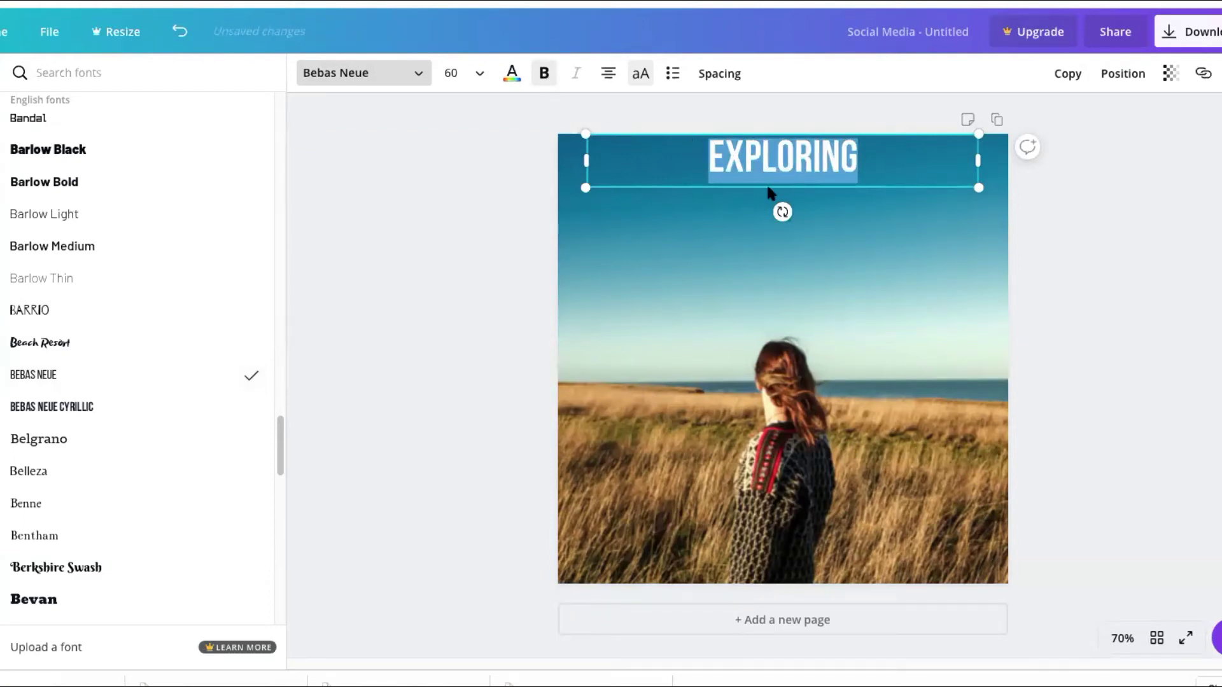
Turn the EXPLORING heading black, enlarge its text to 87.4, and centre it horizontally atop the photo.
click(512, 75)
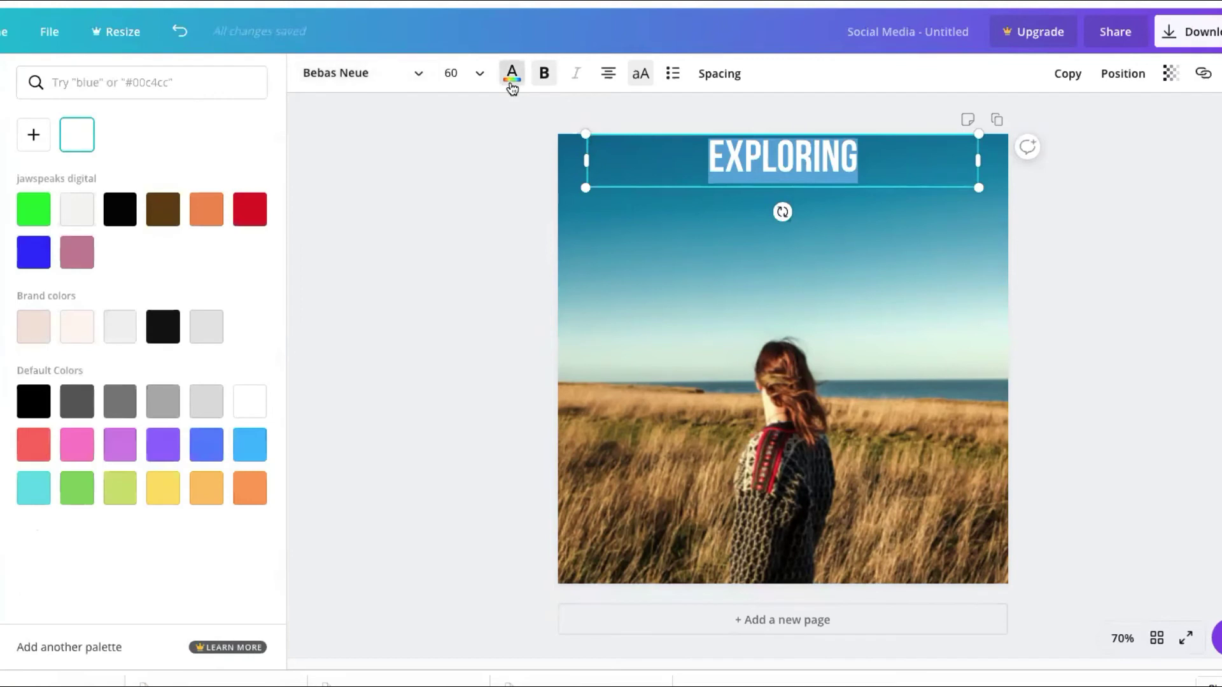
click(119, 209)
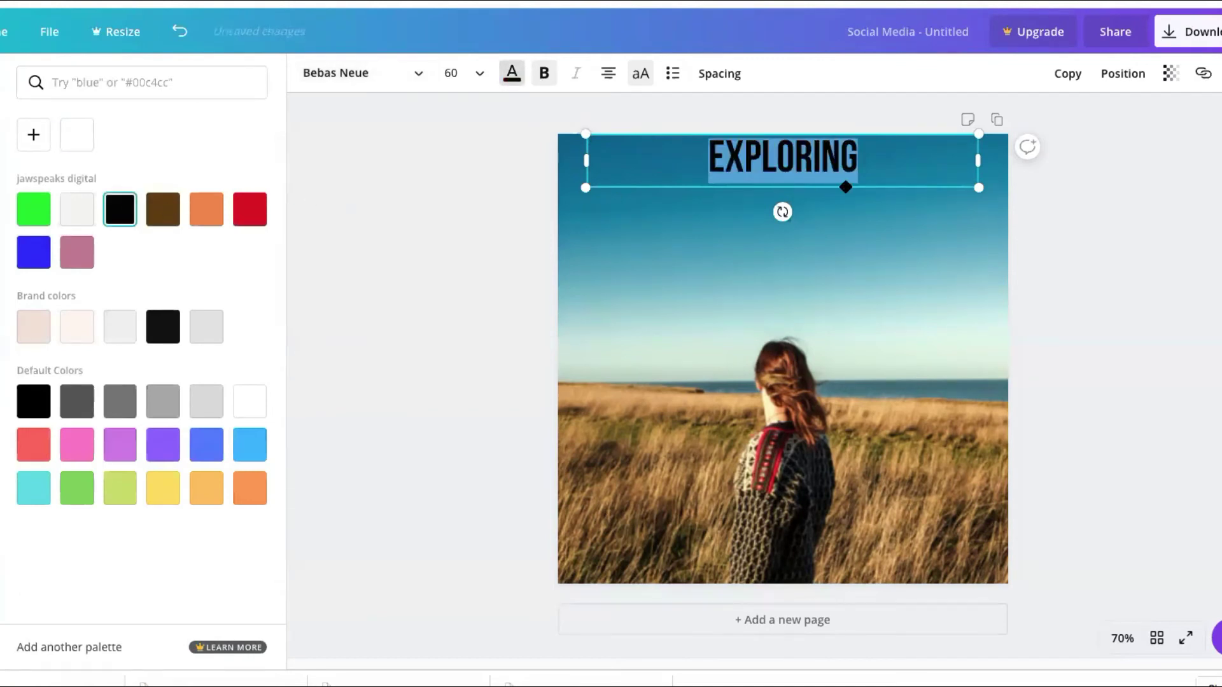
drag(993, 221, 1101, 328)
drag(863, 169, 757, 189)
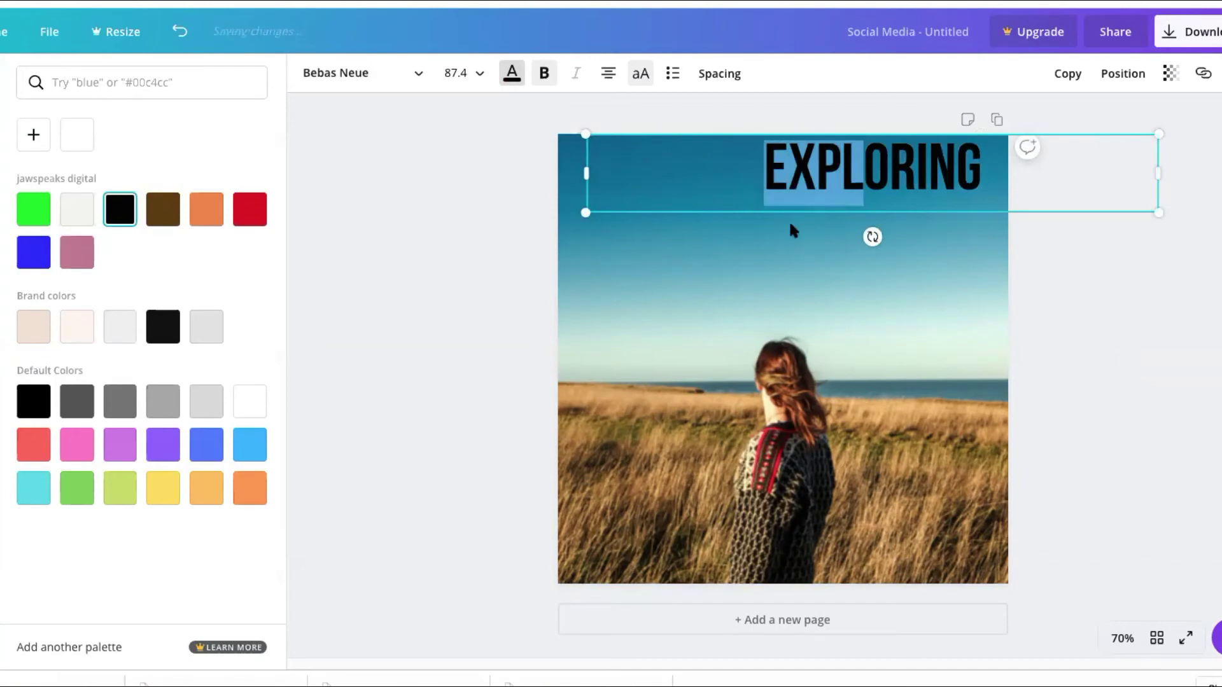
click(794, 219)
drag(830, 174, 741, 175)
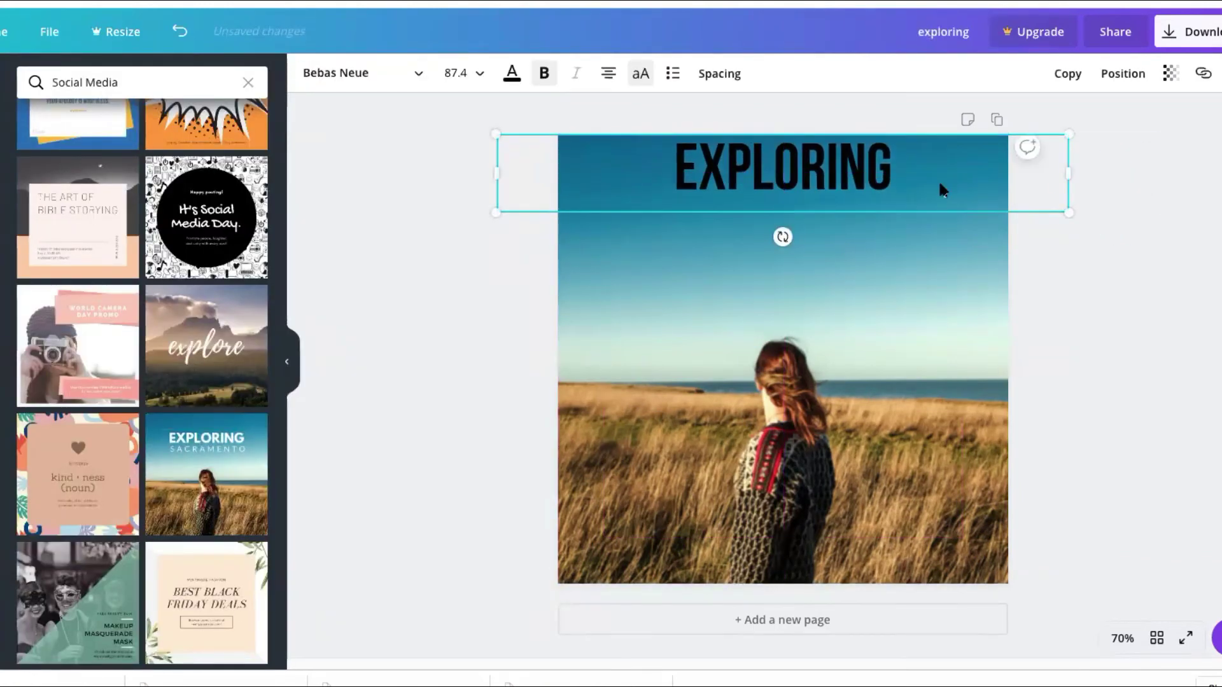